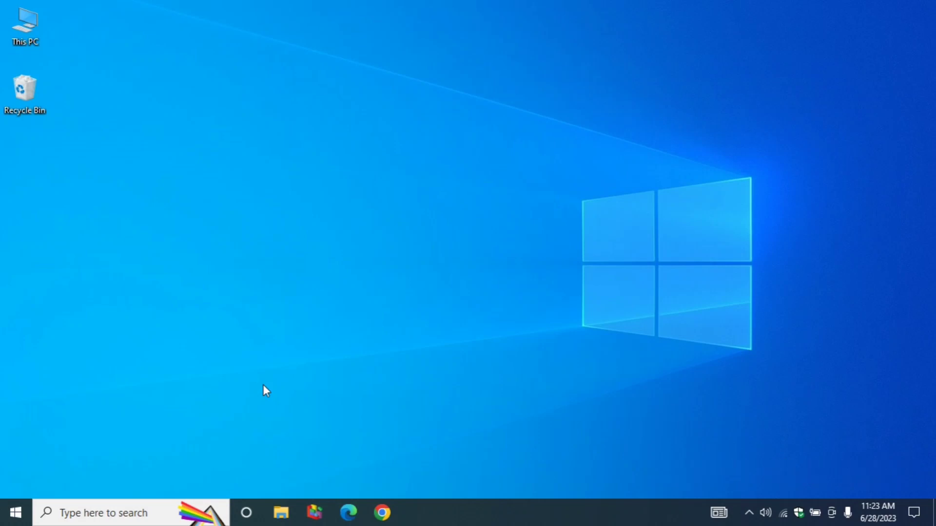
Open the Services console by running services.msc from the Run dialog
right_click(21, 514)
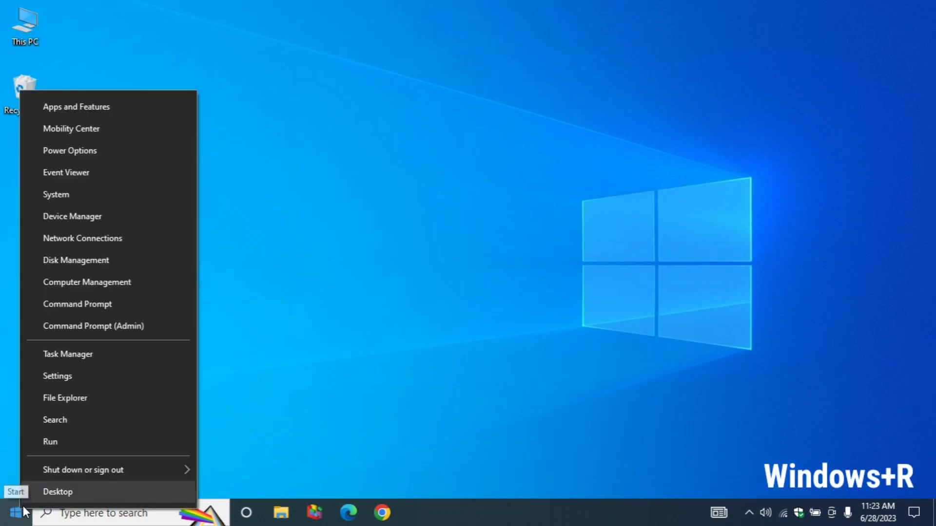
click(65, 441)
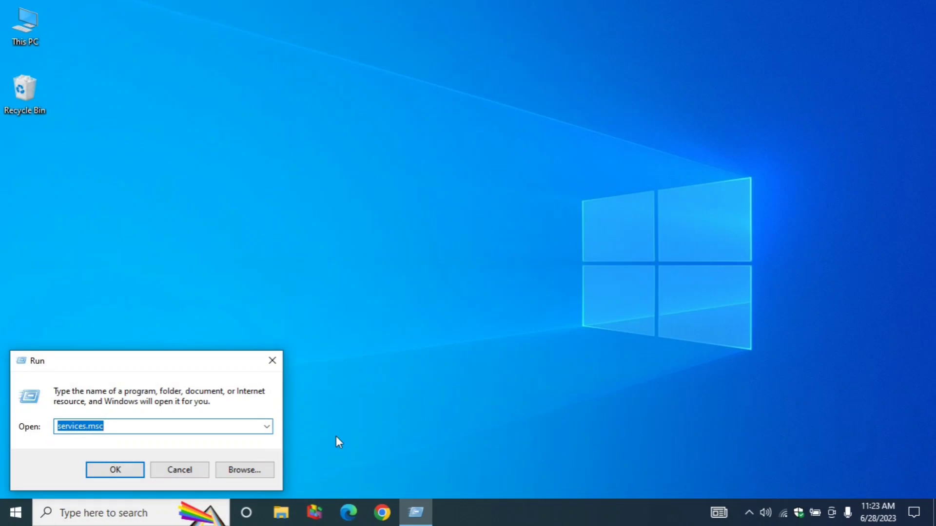
text(servi)
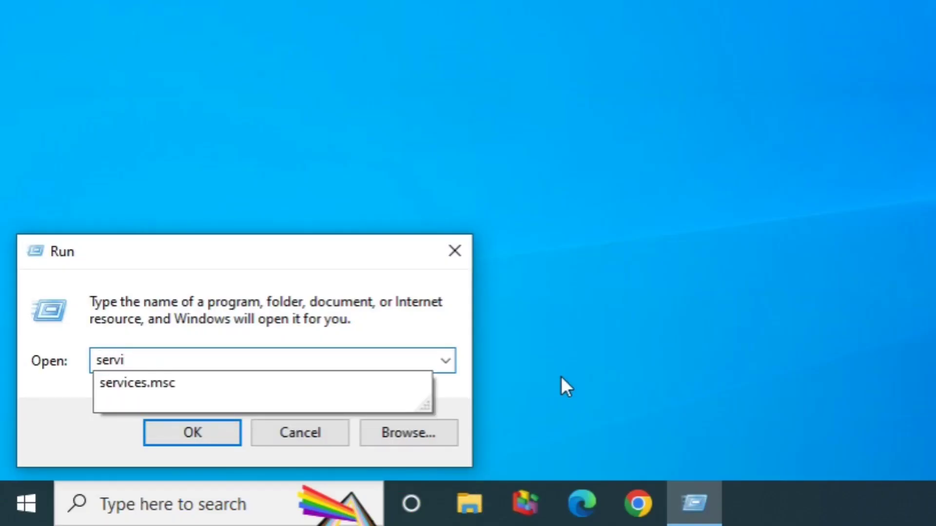
text(ces.msc)
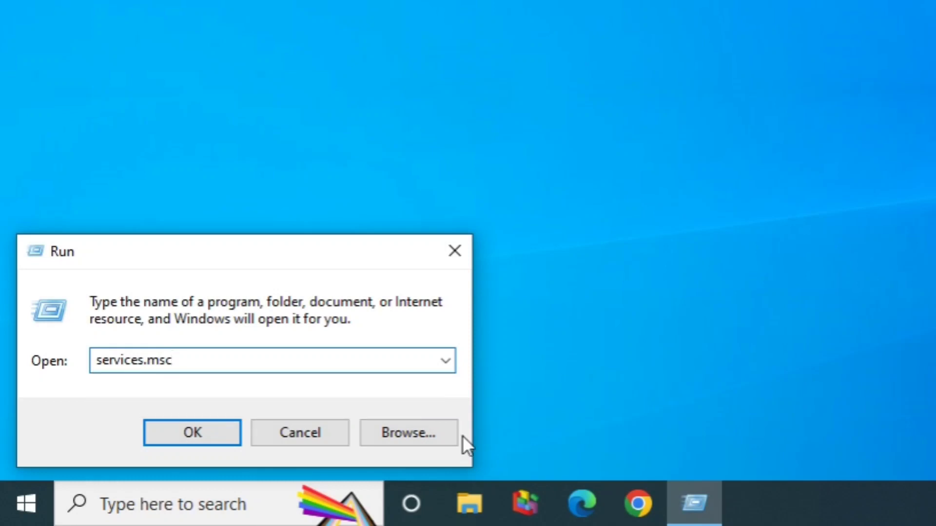
click(220, 436)
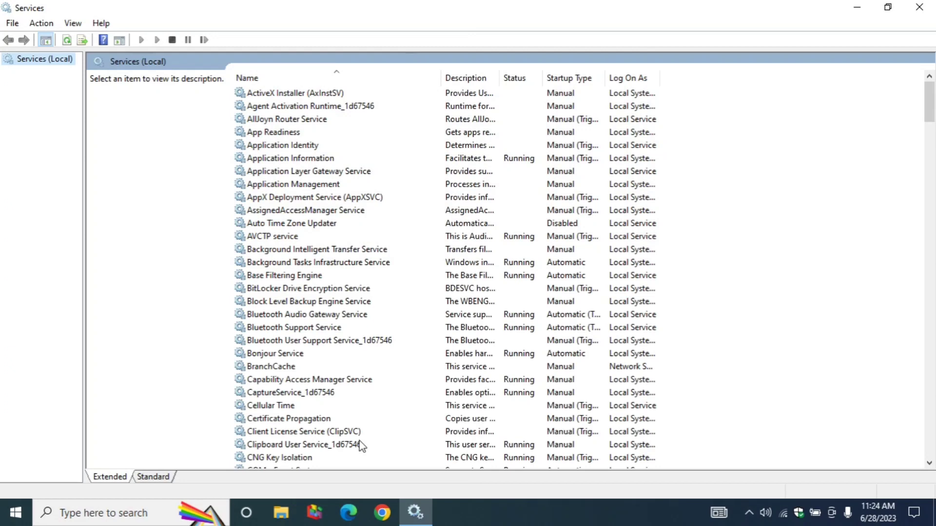
Find the SysMain service in the list, open its properties and move the dialog clear of the service names
click(300, 331)
key(s)
key(s)
key(s)
key(s)
key(s)
key(s)
key(s)
key(s)
key(s)
key(s)
key(s)
key(s)
key(s)
key(s)
key(s)
key(s)
key(s)
key(s)
key(s)
key(s)
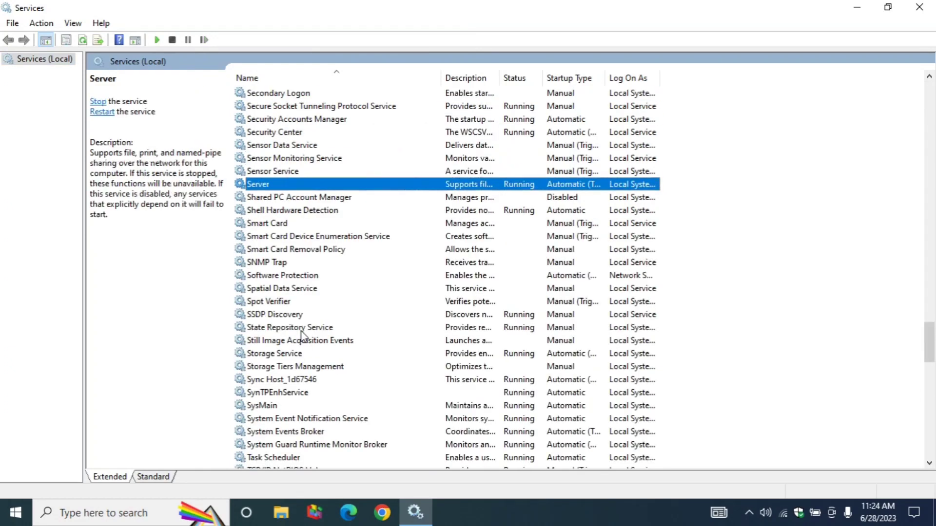
key(s)
key(s)
key(s)
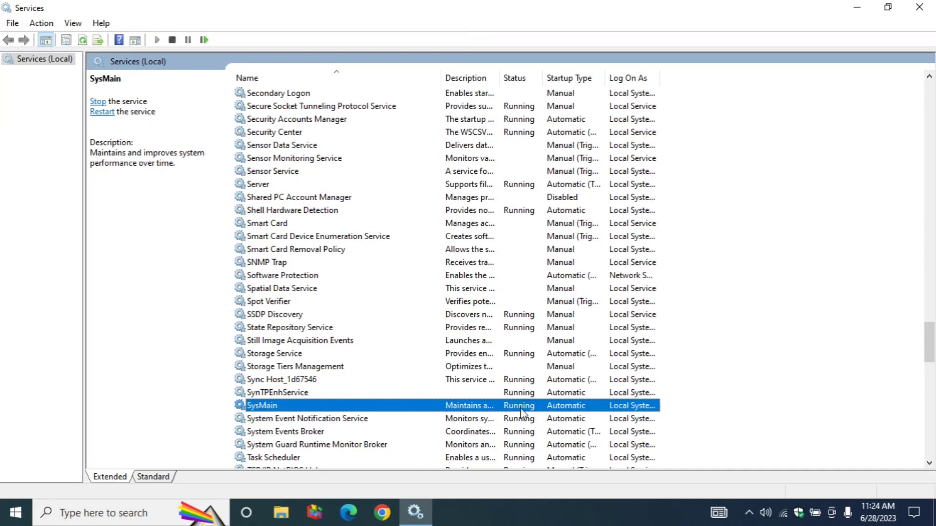
double_click(610, 409)
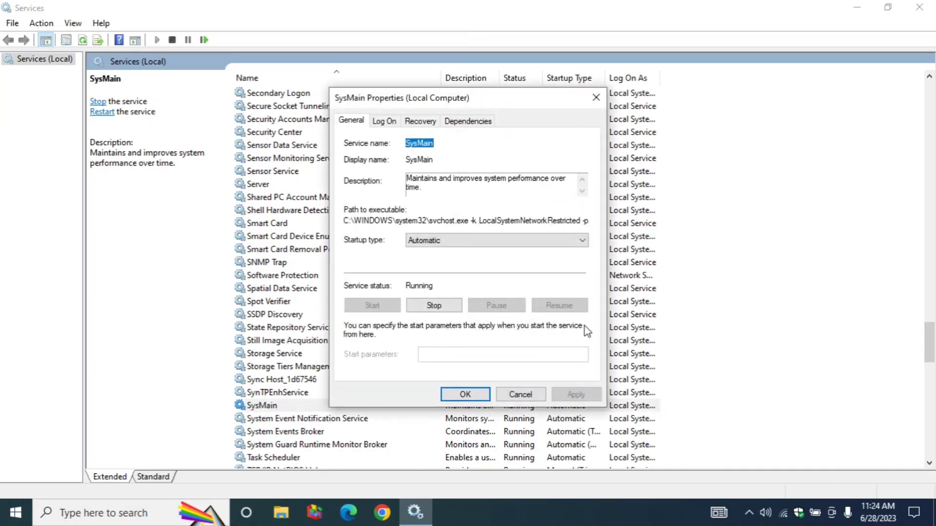
drag(518, 98, 817, 98)
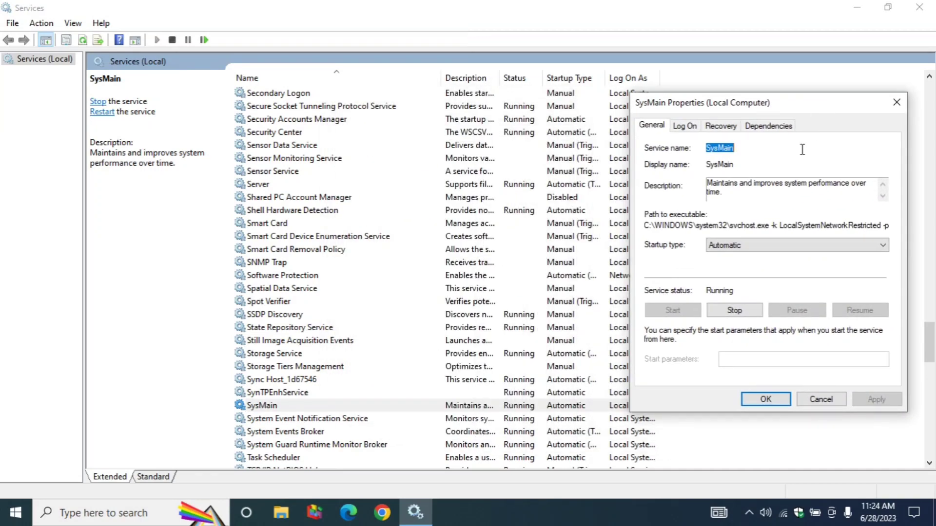
Stop the SysMain service and set its startup type to Disabled, applying the change and closing the properties
click(731, 315)
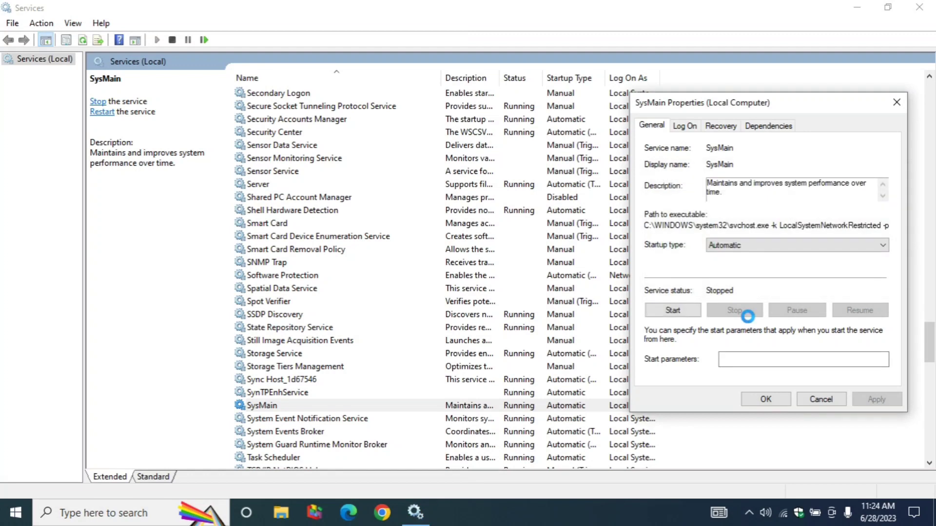
click(732, 244)
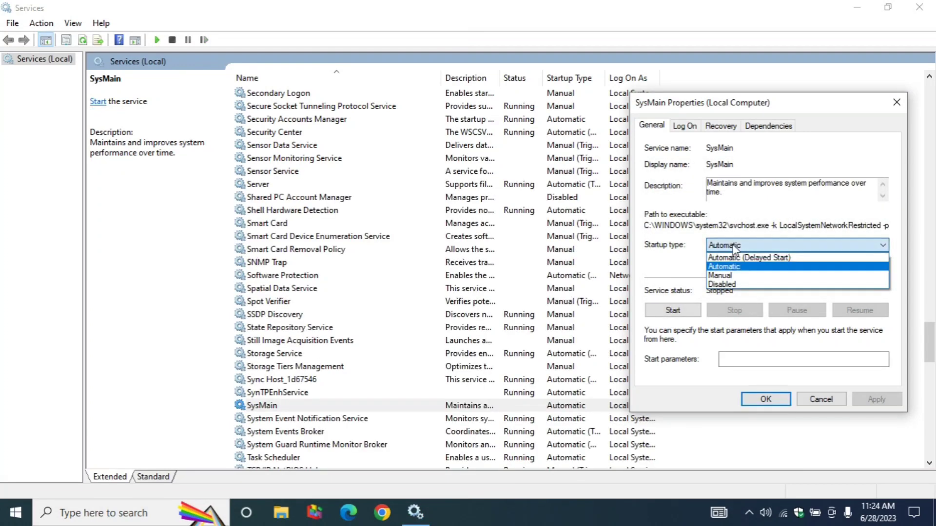
click(723, 285)
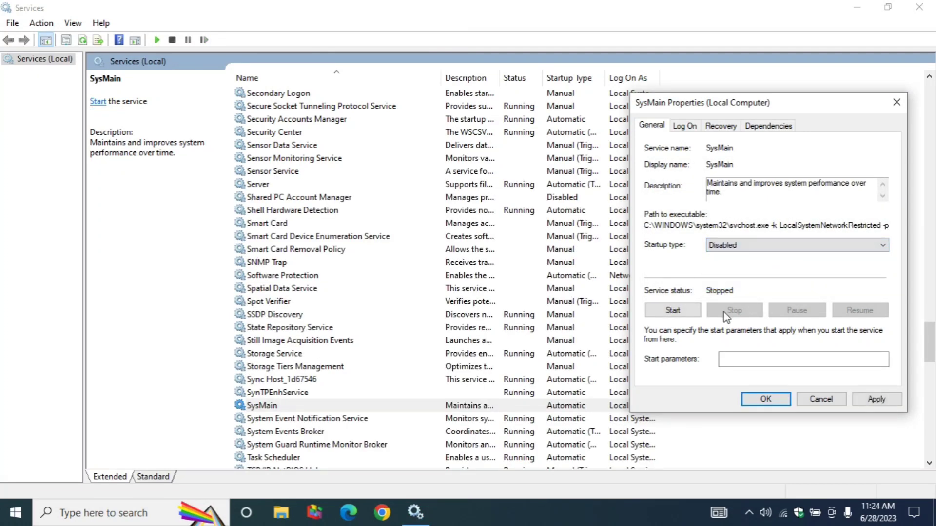
click(880, 399)
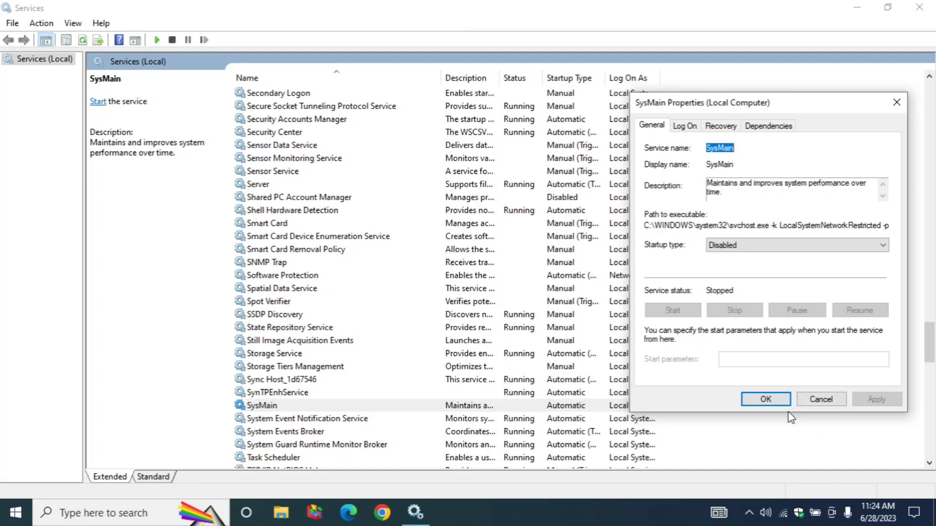
click(762, 400)
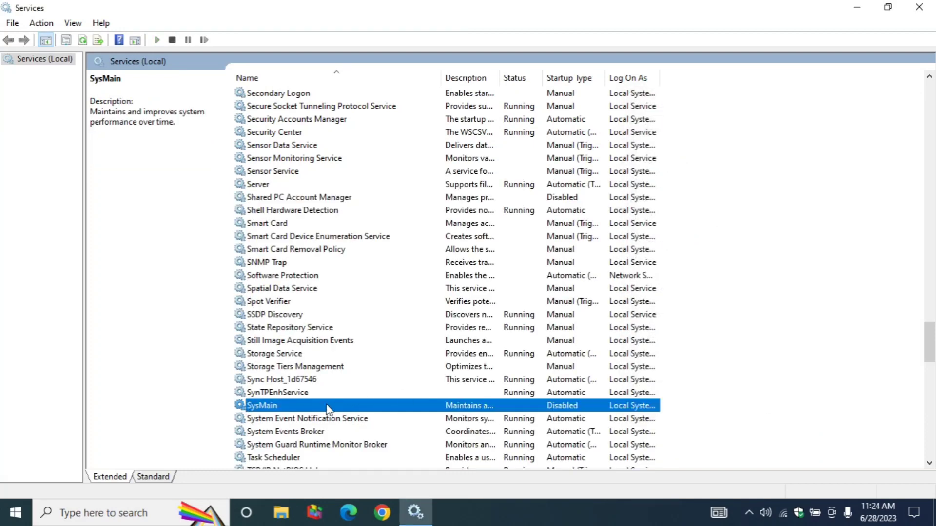
Locate the Connected Devices Platform Service in the list and open its properties
key(c)
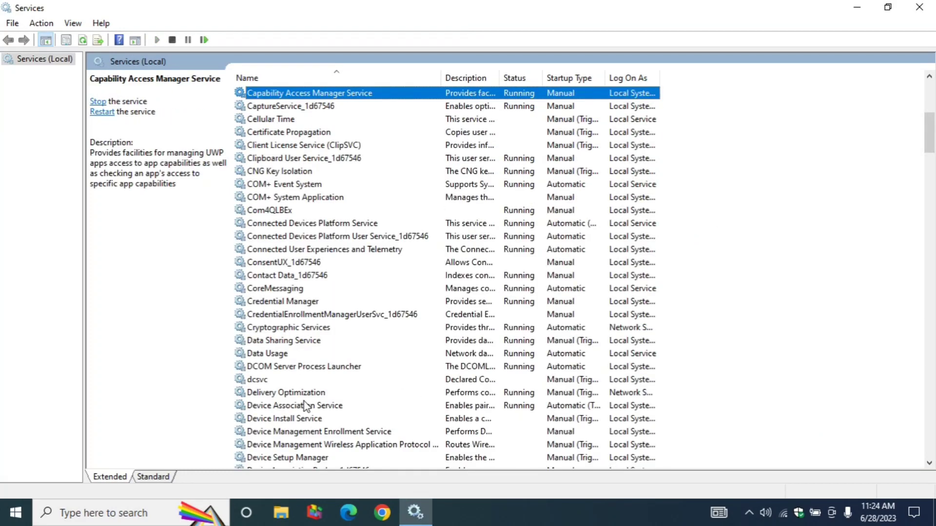
key(Down)
key(Down)
key(Down)
key(Down)
key(Down)
key(Down)
key(Down)
key(Down)
key(Down)
key(Down)
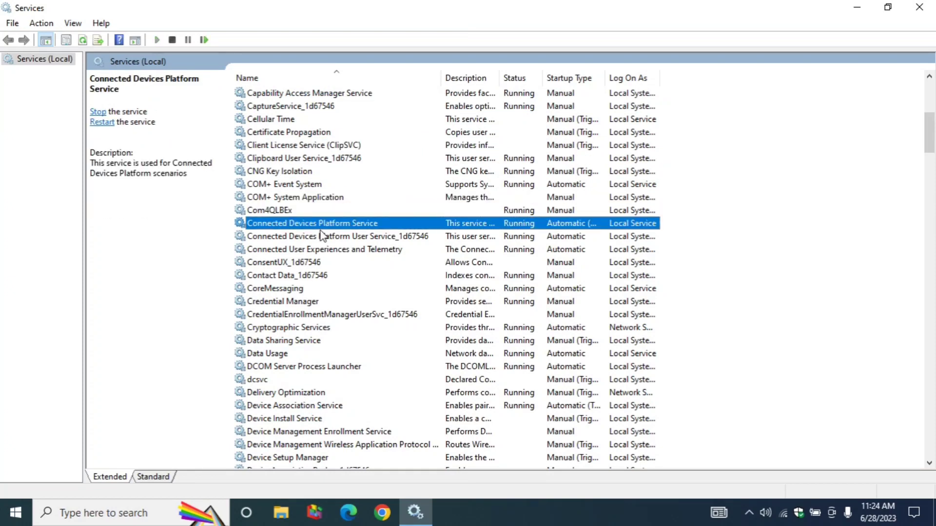
double_click(606, 223)
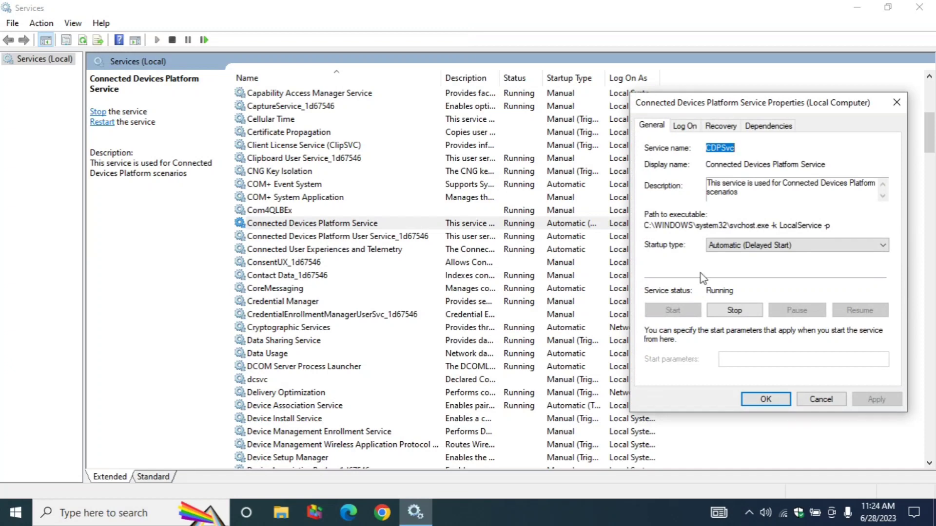
Stop the Connected Devices Platform Service and apply the startup type Disabled, then close its properties
click(731, 311)
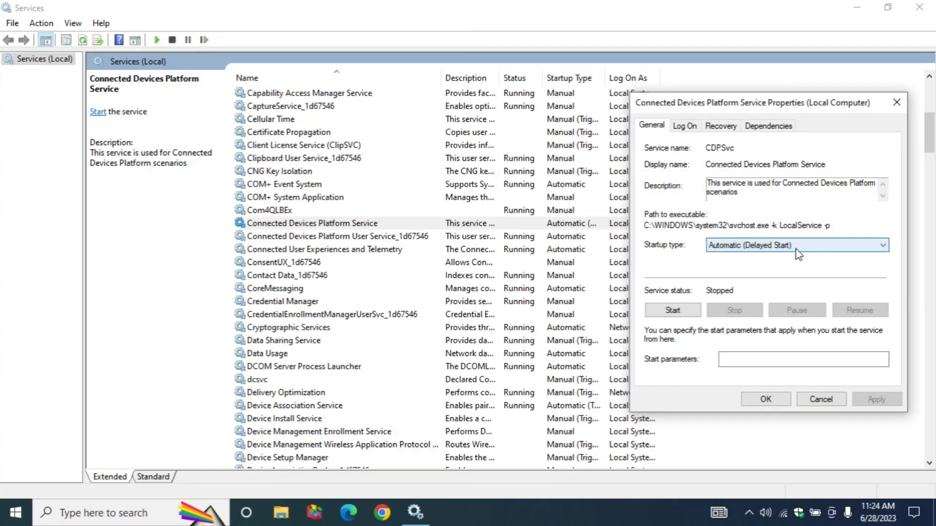
click(792, 244)
click(753, 287)
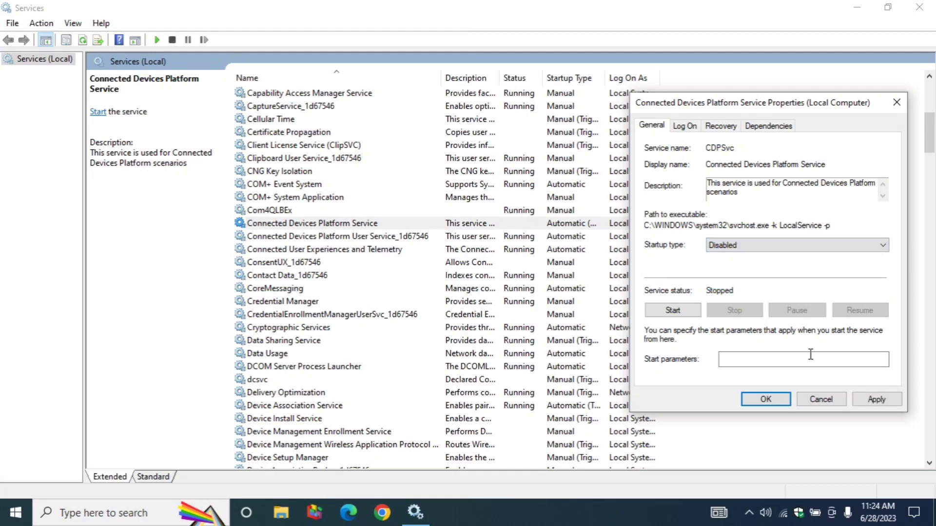
click(861, 396)
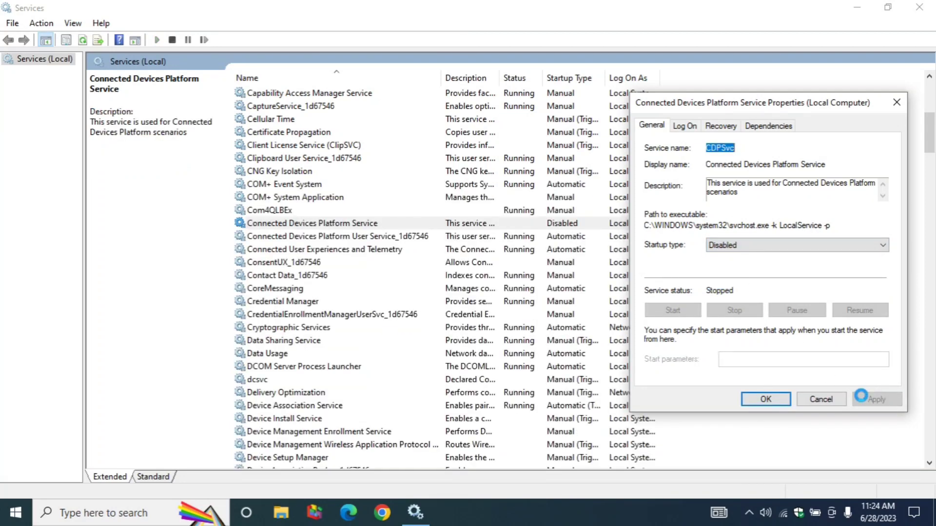
click(756, 400)
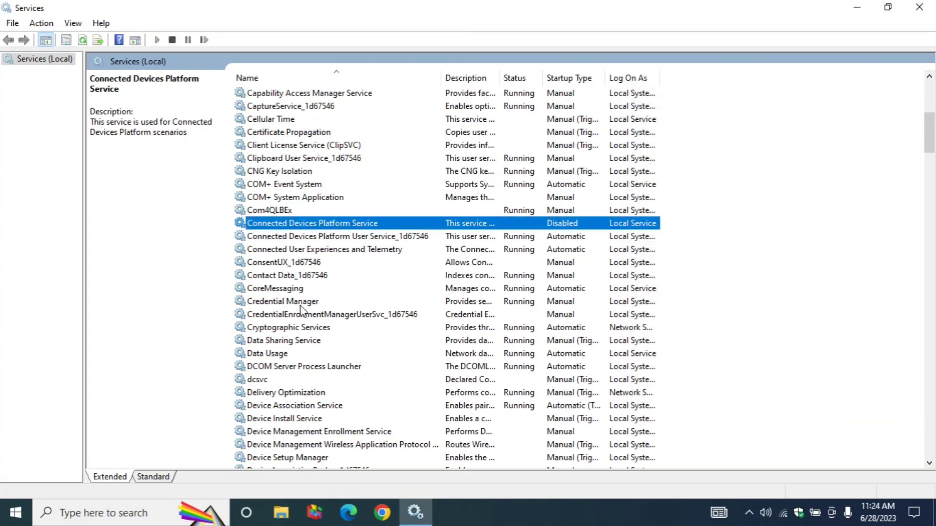
Look through the services starting with W for the Windows Font Cache Service
key(w)
key(Down)
key(Down)
key(Down)
key(Down)
key(Down)
key(Down)
key(Down)
key(Down)
key(Down)
key(Down)
key(Down)
key(Down)
key(Down)
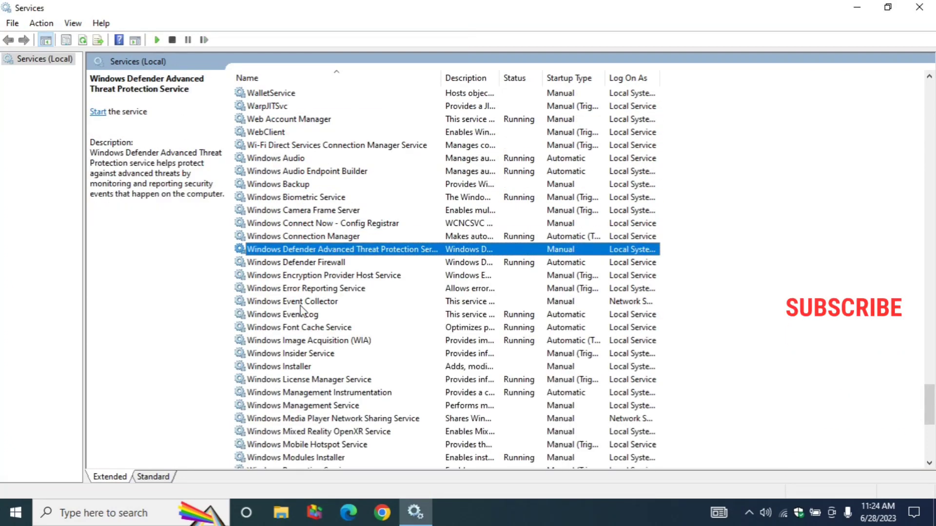
key(Down)
key(Down)
key(Down)
key(Down)
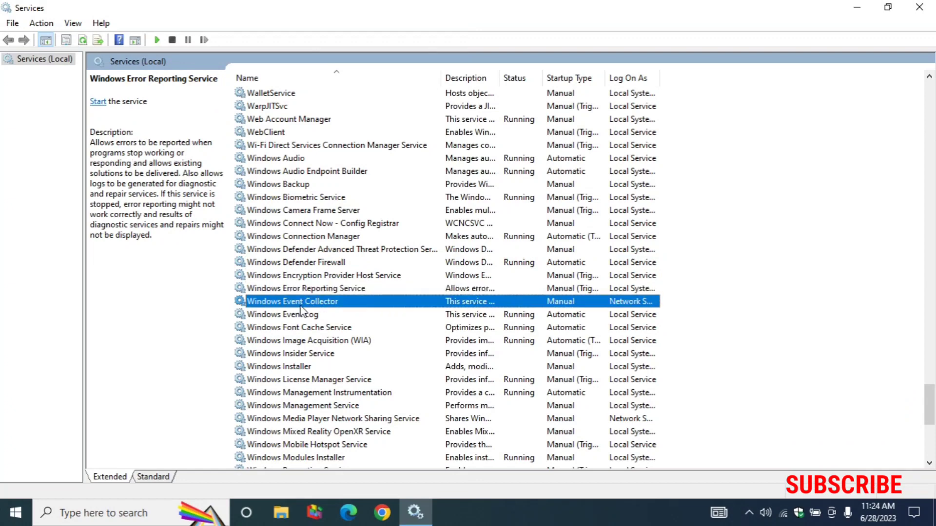
key(Down)
key(Down)
key(Down)
key(Down)
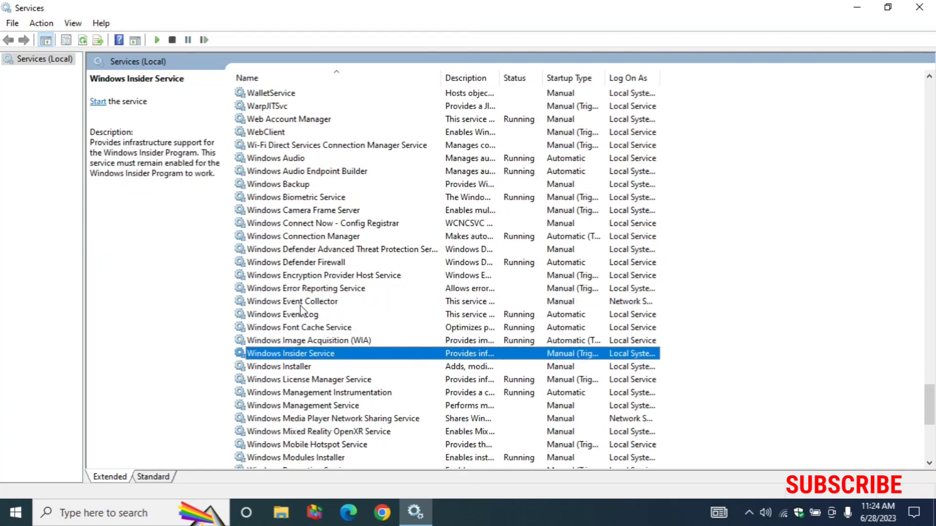
key(Down)
key(Down)
key(Down)
key(Down)
key(Down)
key(Down)
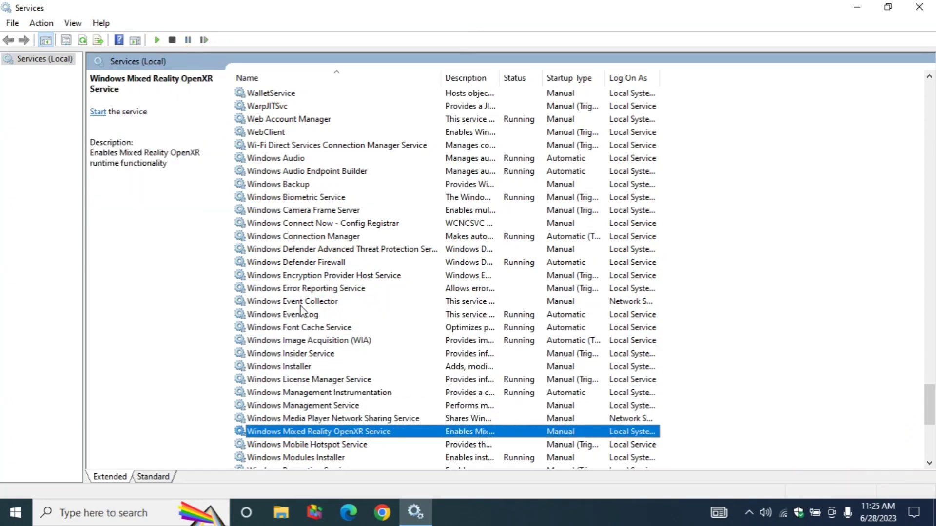
key(Down)
key(Down)
key(Down)
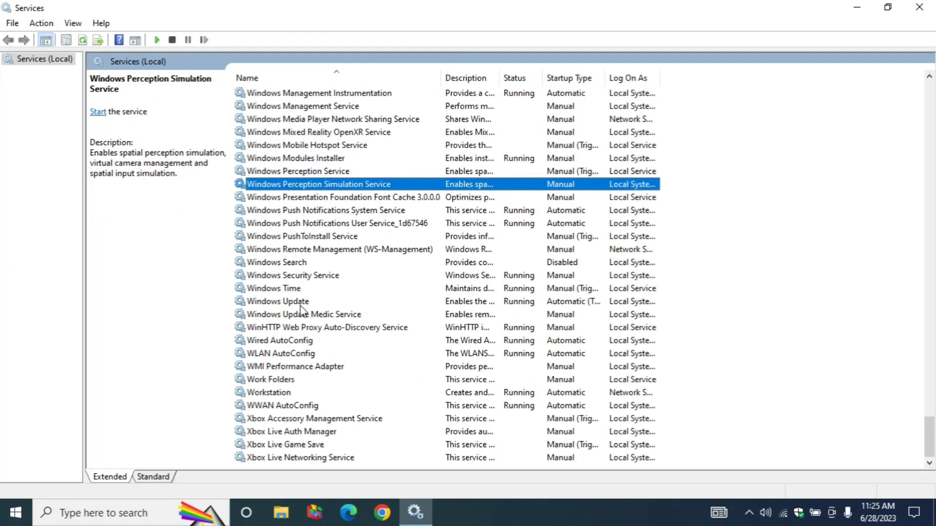
key(Down)
key(Down)
key(Down)
key(Down)
key(Down)
key(Down)
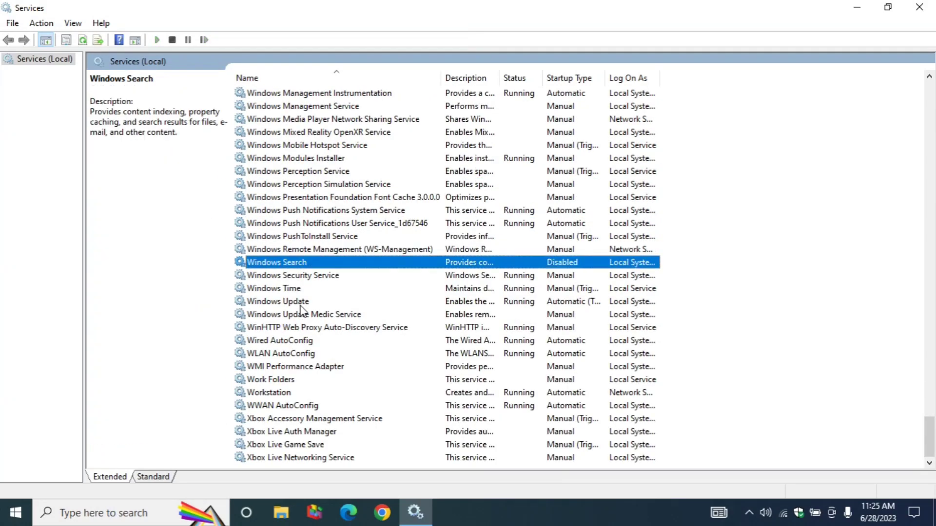
key(Down)
key(Down)
key(Down)
key(Down)
key(Down)
key(Down)
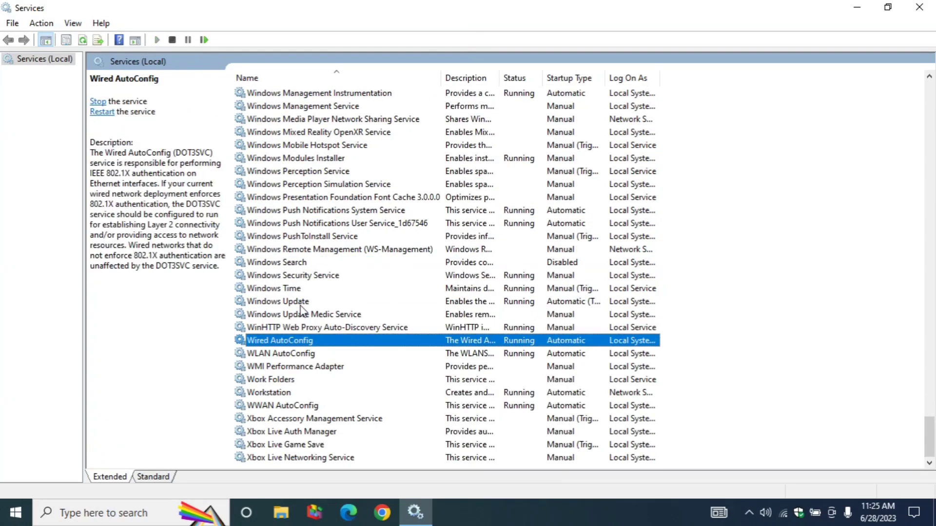
key(Down)
key(Down)
key(Down)
key(Down)
key(Down)
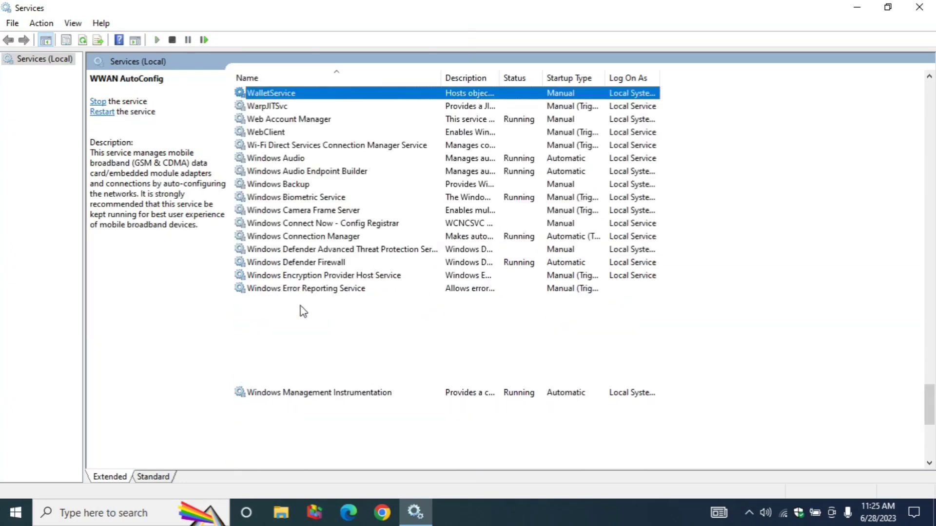
Select the Windows Font Cache Service among the services starting with W and open its properties
key(Down)
key(Down)
key(Down)
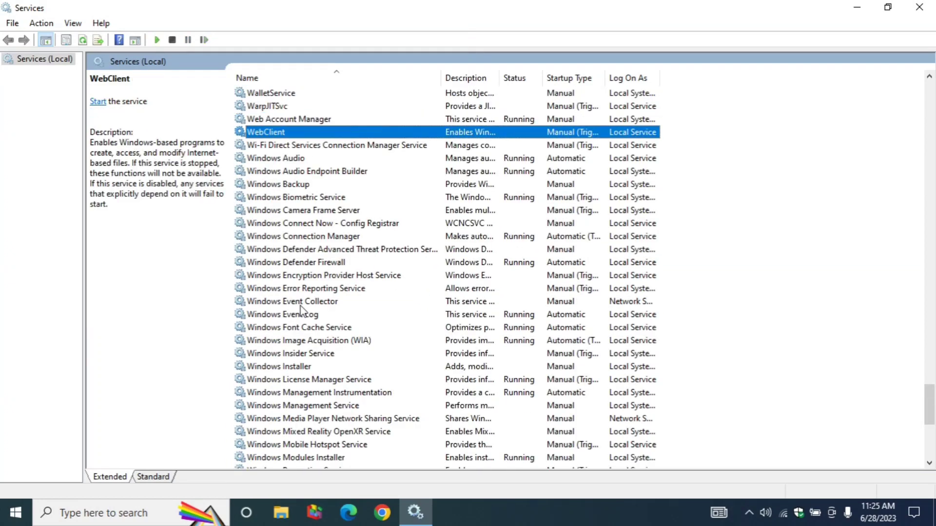
key(Down)
key(Down)
key(Down)
key(Down)
key(Down)
key(Down)
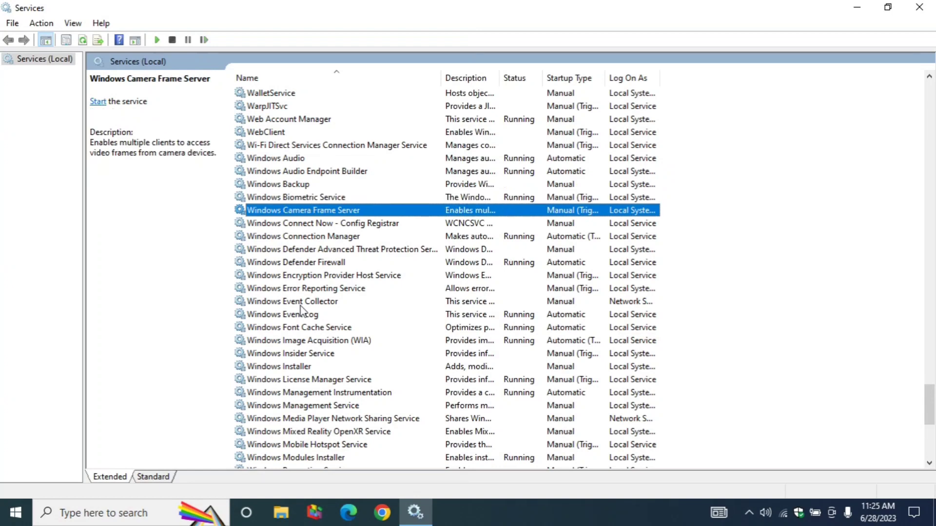
key(Down)
key(Down)
key(Down)
key(Down)
key(Down)
key(Down)
key(Down)
key(Down)
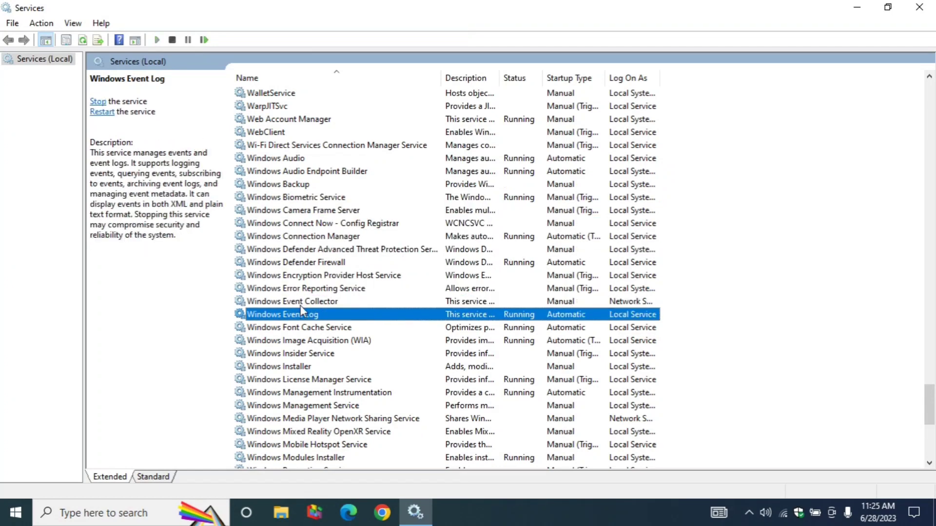
key(Down)
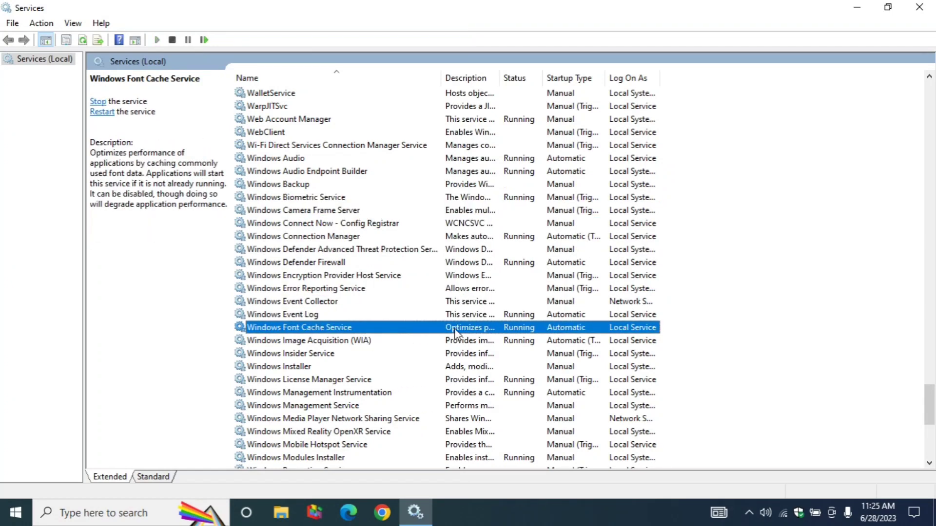
double_click(628, 331)
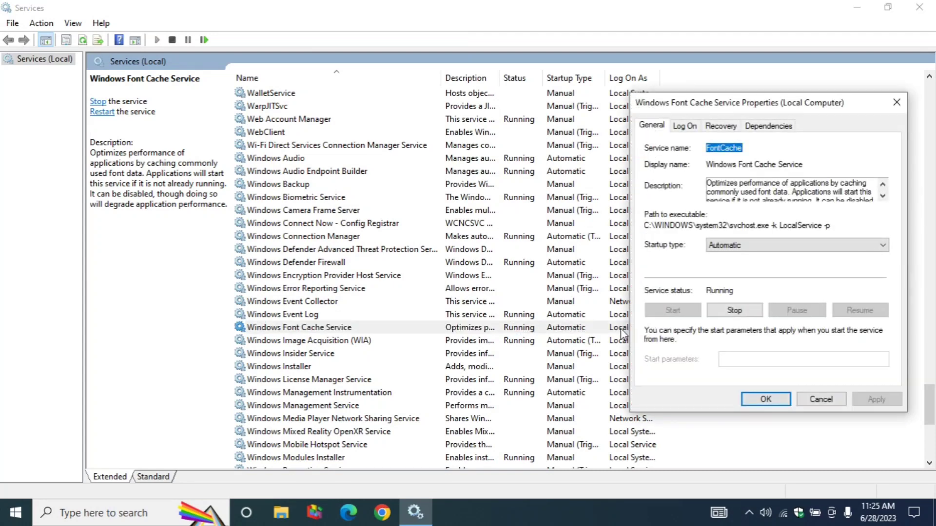
Stop the Windows Font Cache Service and apply the startup type Disabled, then close its properties
click(732, 312)
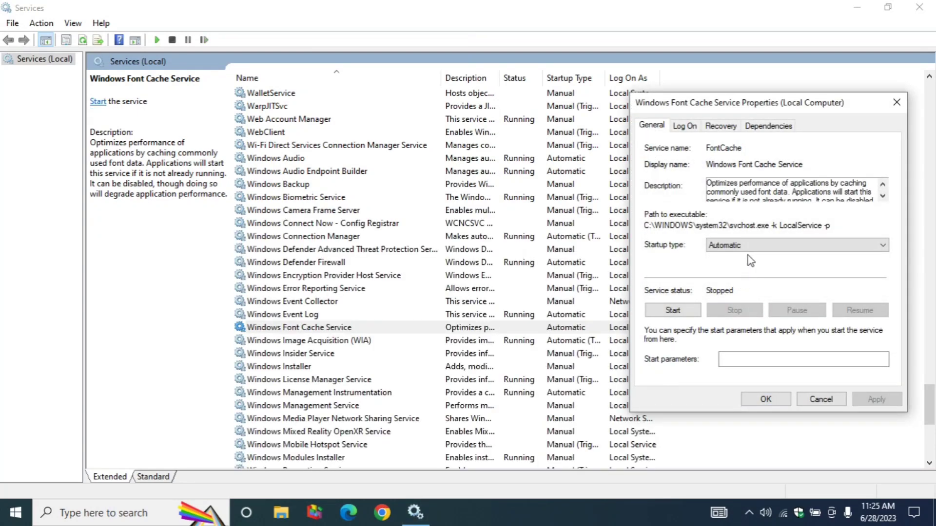
click(753, 250)
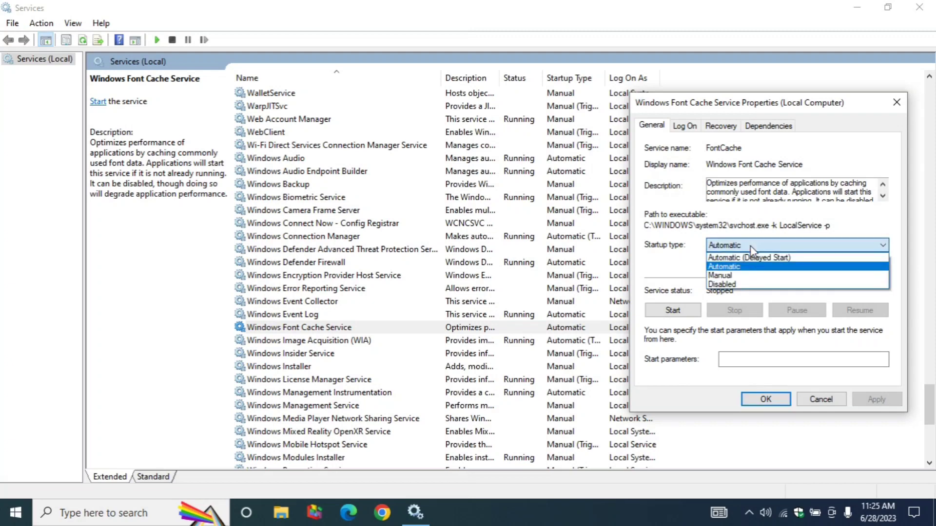
click(733, 290)
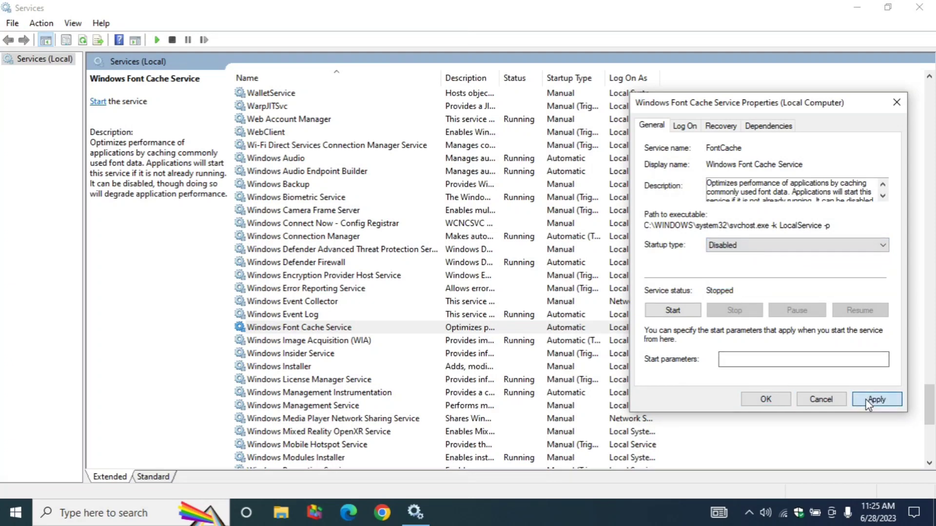
click(876, 399)
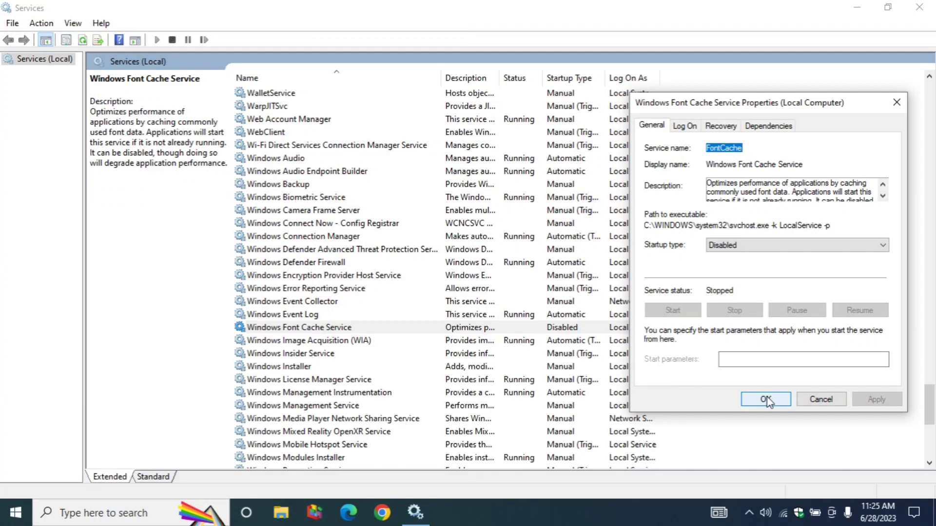
click(766, 399)
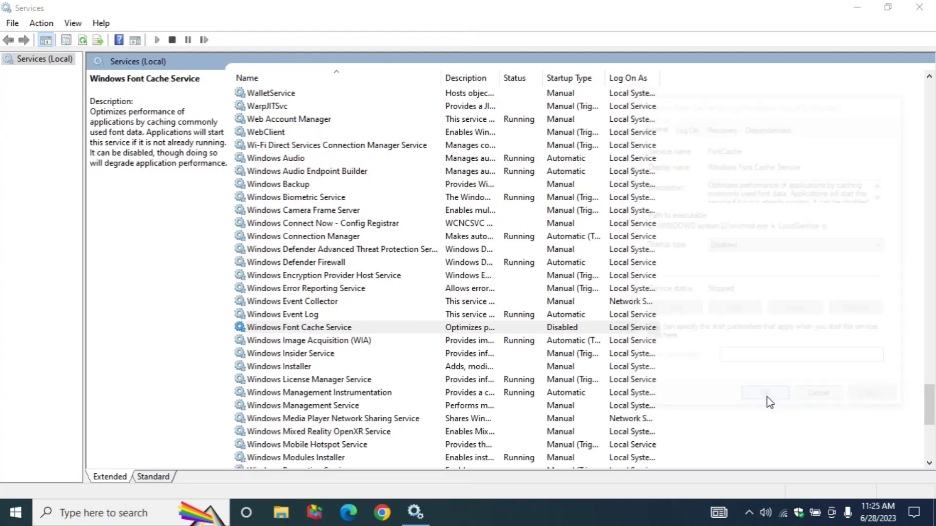
Locate the Windows Search service further down the list and open its properties
click(318, 314)
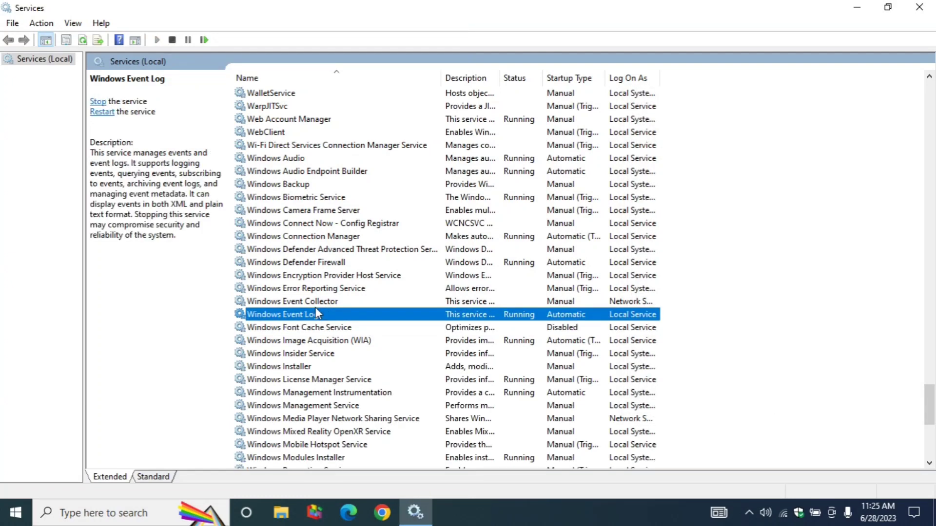
key(Down)
key(Down)
key(Down)
key(Down)
key(Down)
key(Down)
scroll(314, 341, down, 3)
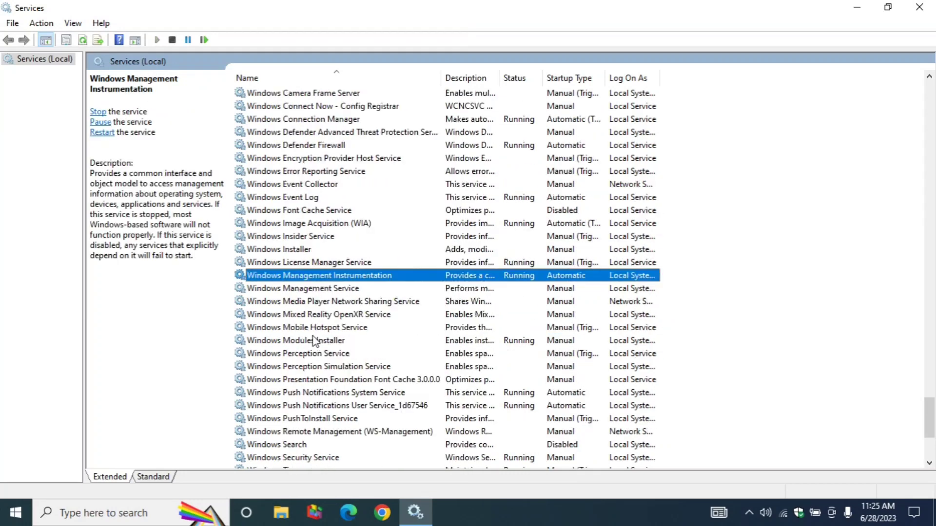
scroll(314, 341, down, 1)
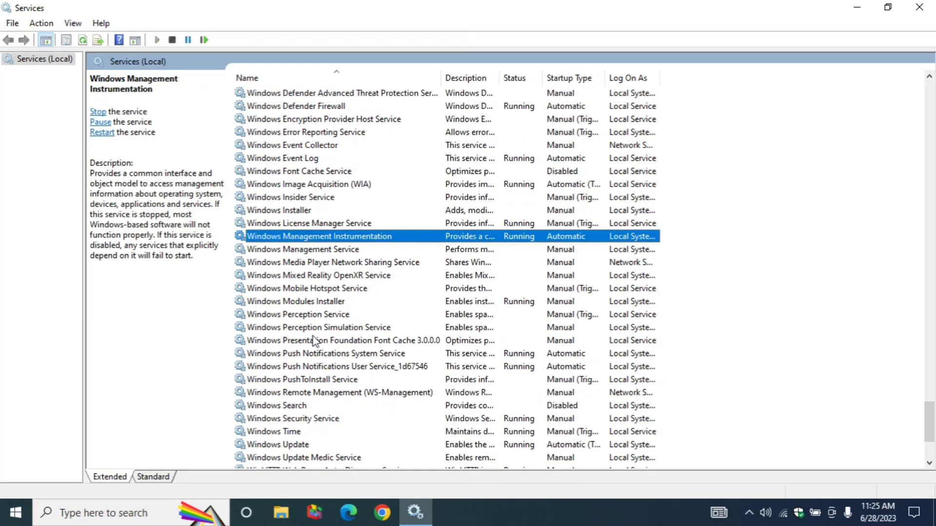
key(Down)
key(Down)
key(Down)
key(Down)
key(Down)
key(Down)
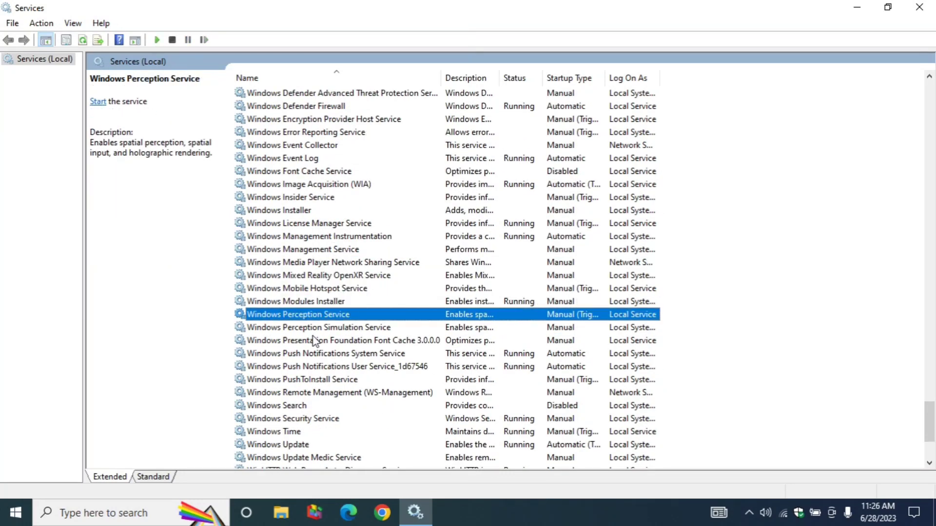
key(Down)
key(Down)
key(Down)
key(Down)
key(Down)
key(Down)
key(Down)
key(Down)
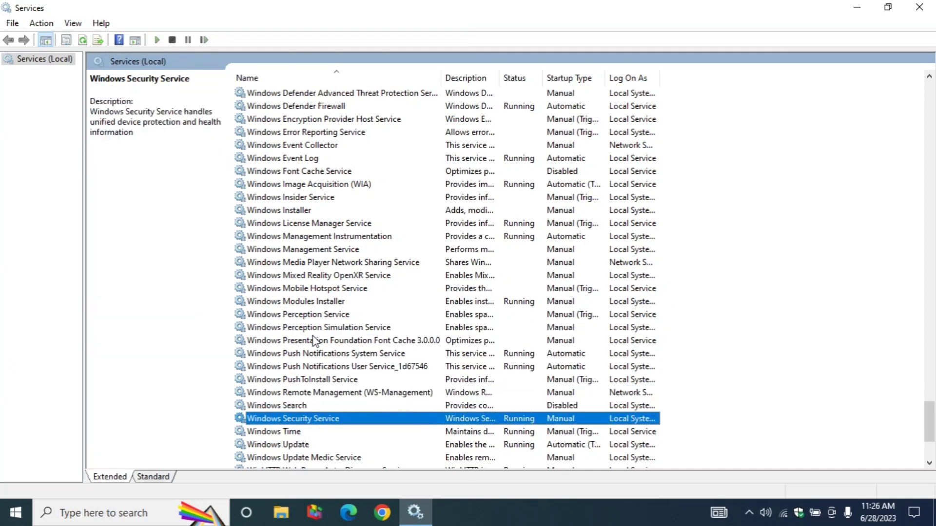
key(Up)
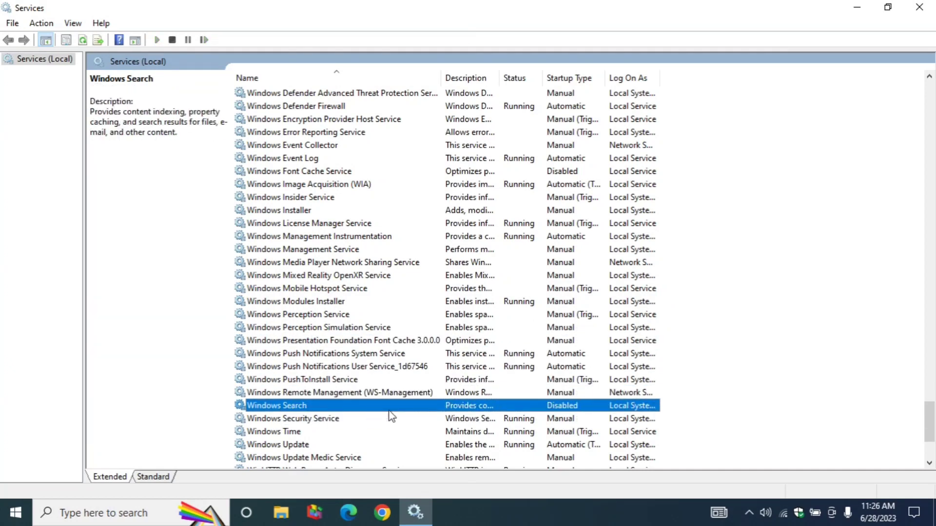
double_click(432, 408)
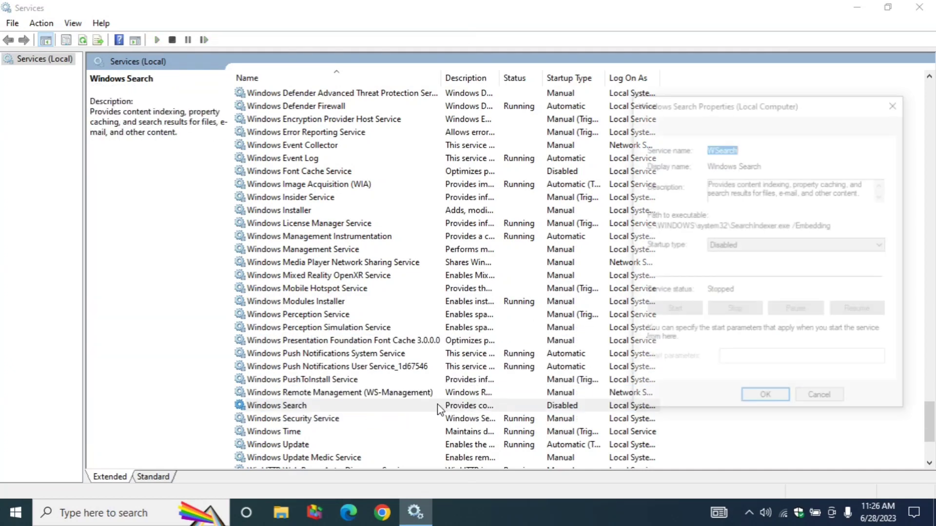
Apply the startup type Disabled to the Windows Search service and close its properties and the Services window
click(742, 244)
click(727, 267)
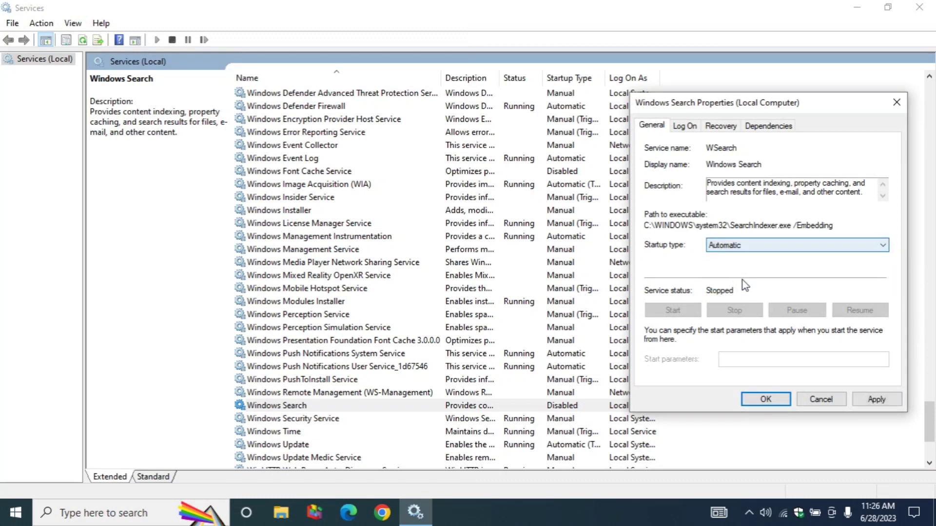
click(739, 246)
click(740, 285)
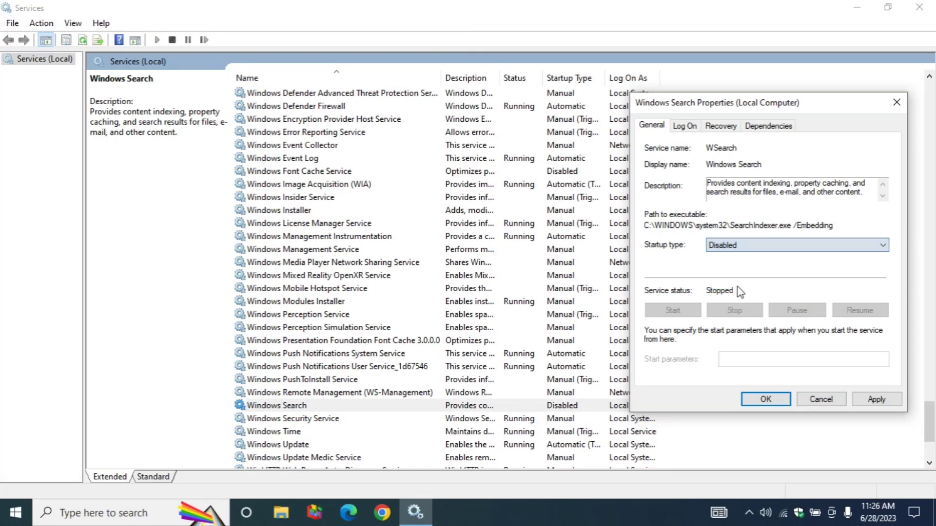
click(863, 403)
click(755, 403)
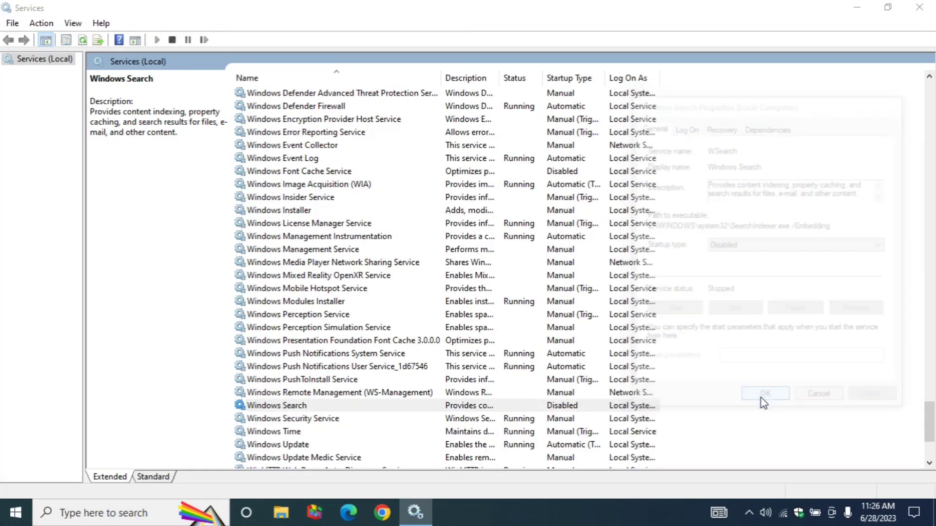
click(918, 7)
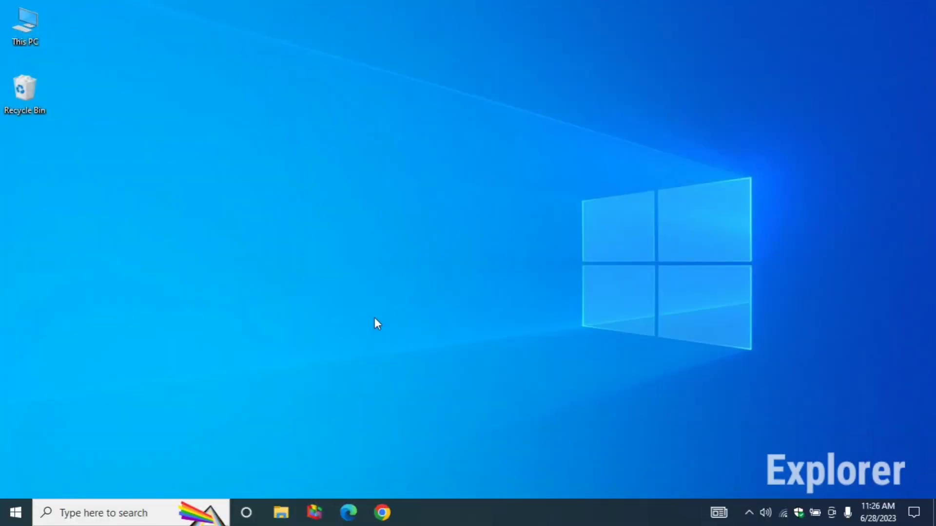
Search Windows for "explorer", open File Explorer and go to This PC
click(121, 517)
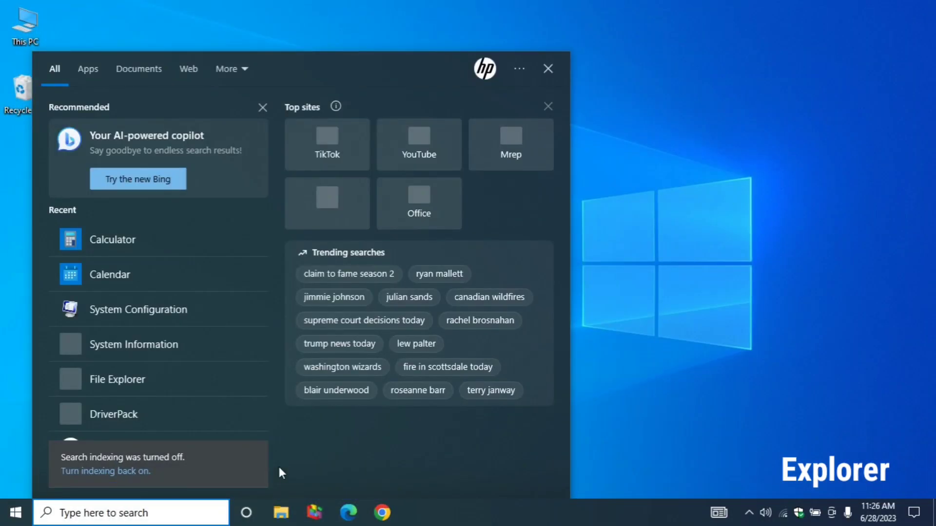
text(explo)
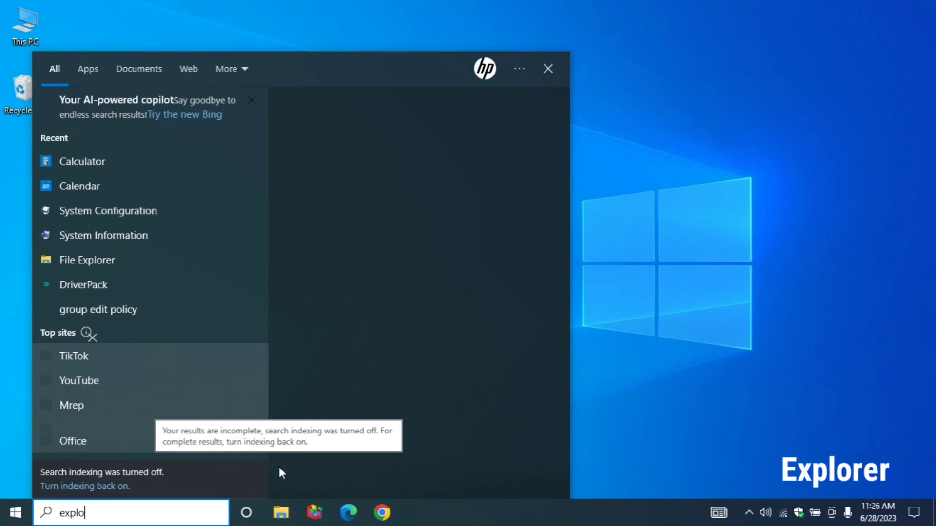
text(rer)
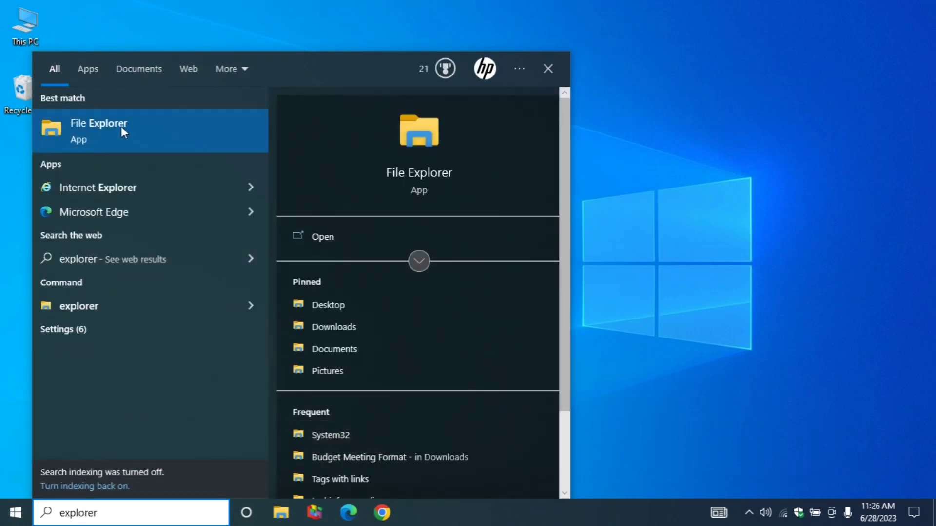
click(171, 133)
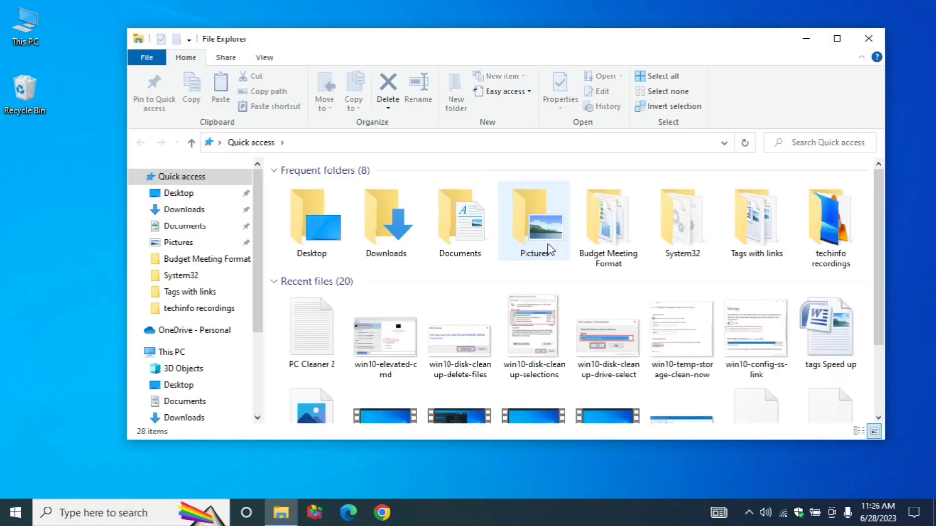
scroll(146, 322, down, 3)
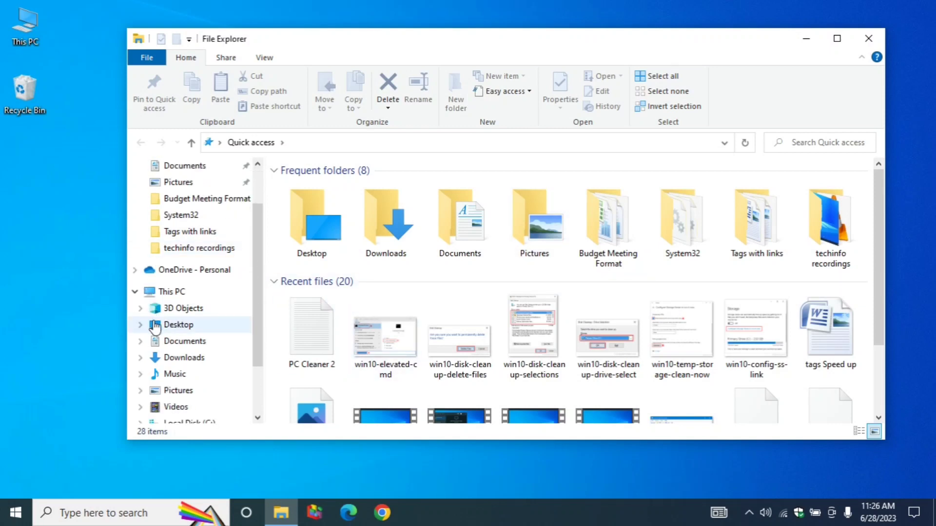
click(185, 258)
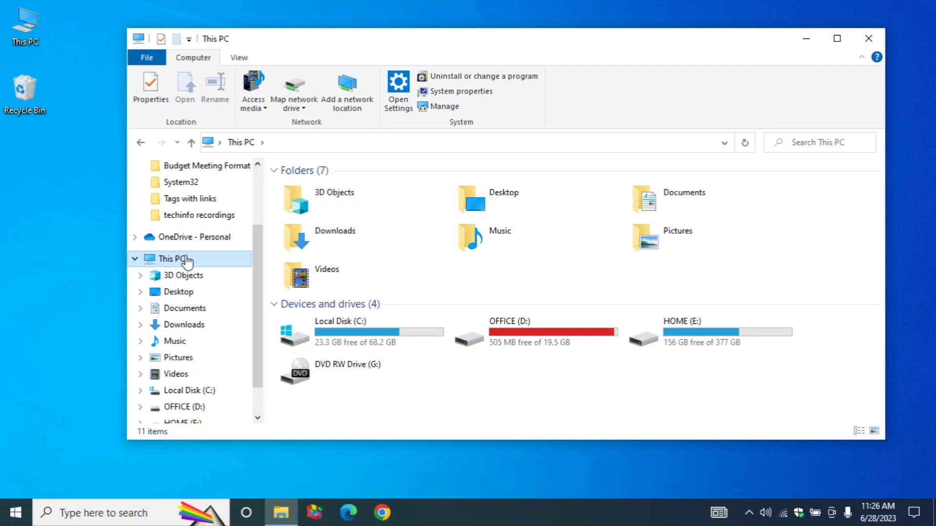
Open the properties of Local Disk (C:) and launch its drive optimization tool
click(427, 347)
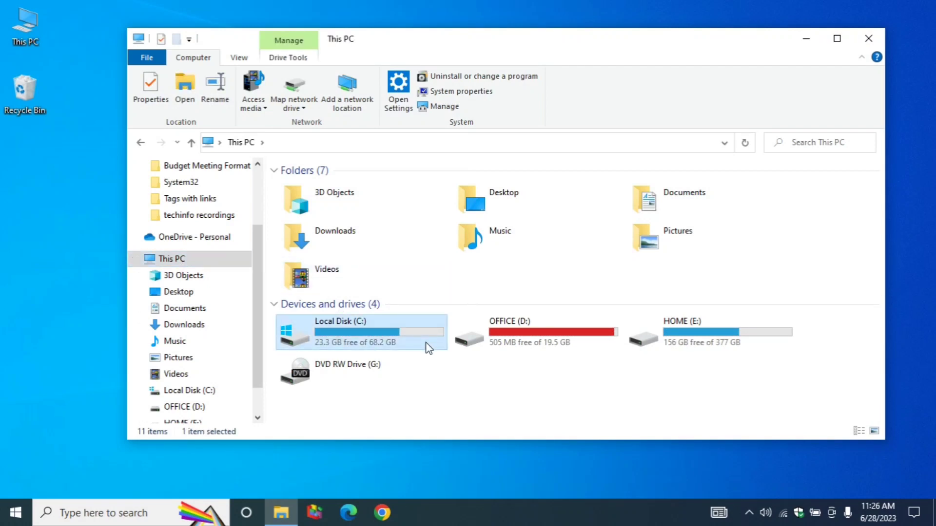
right_click(427, 347)
click(430, 388)
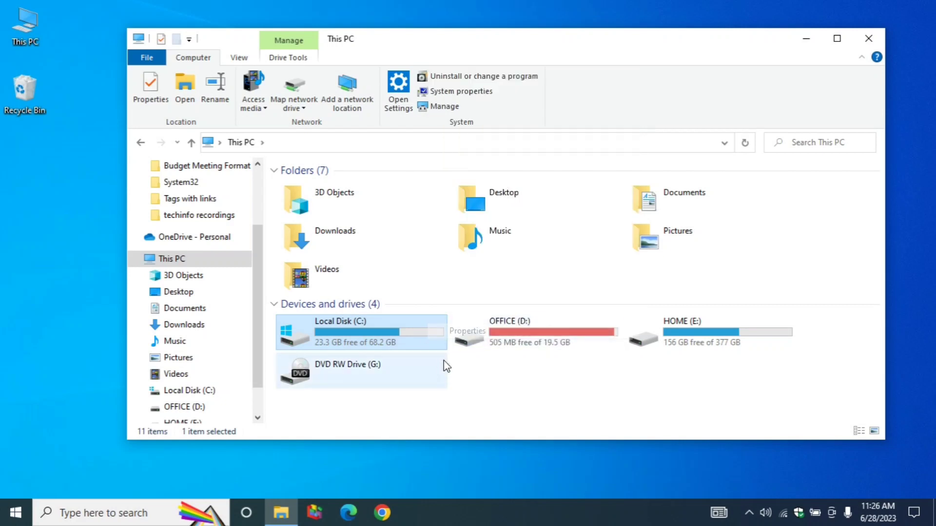
click(520, 196)
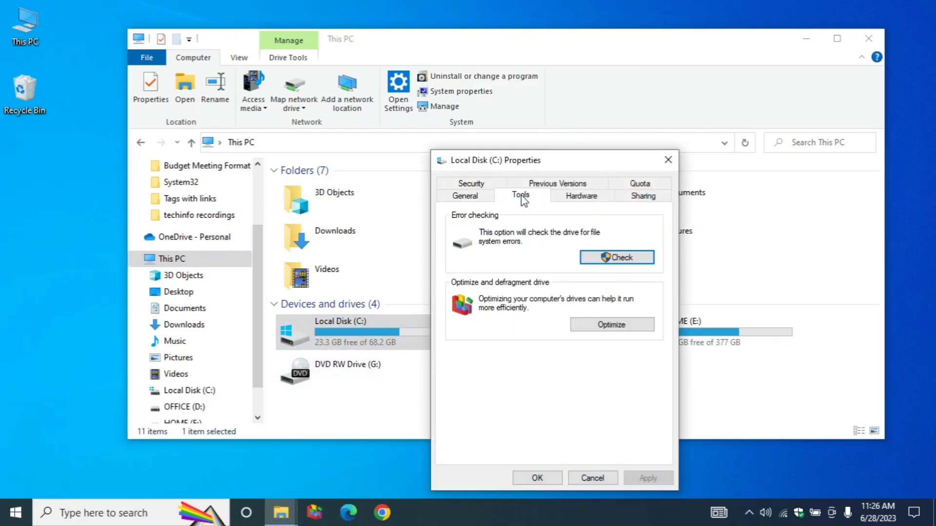
click(626, 326)
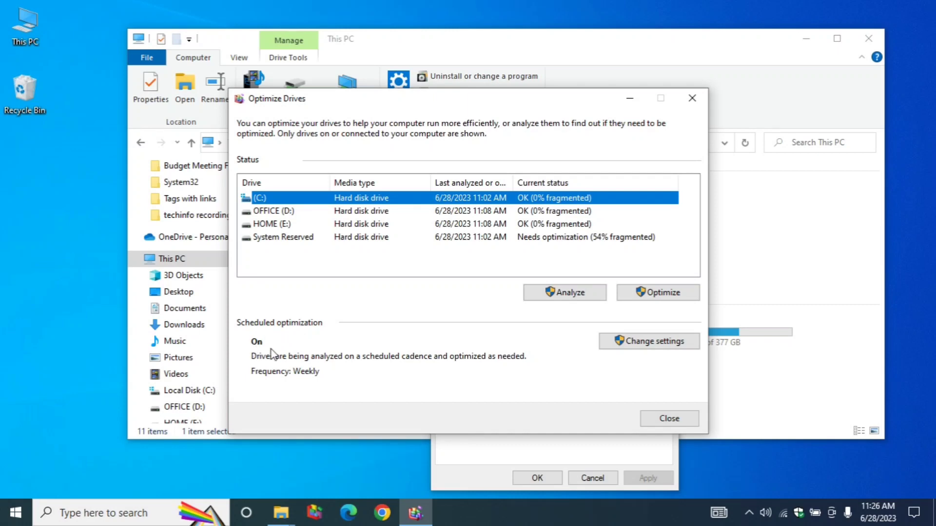
Turn off the scheduled drive optimization, then close the Optimize Drives, drive properties and File Explorer windows
click(668, 344)
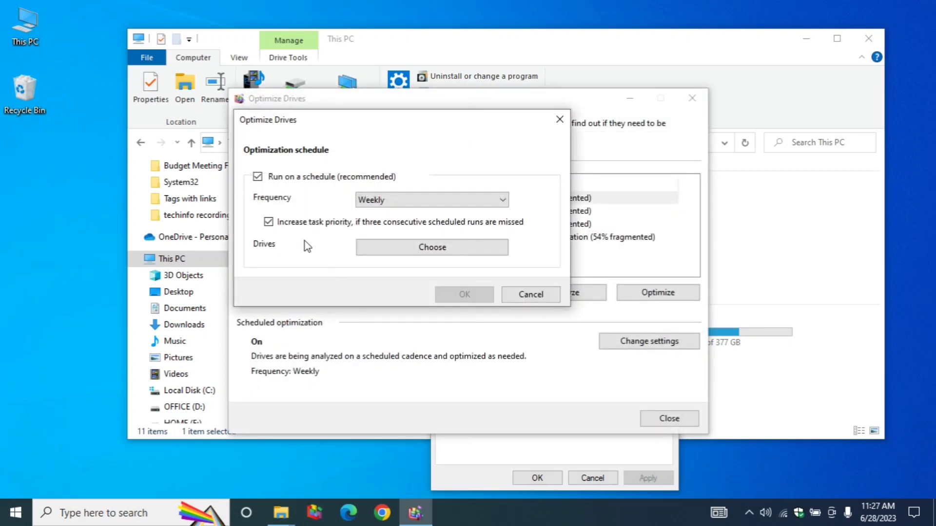
click(259, 178)
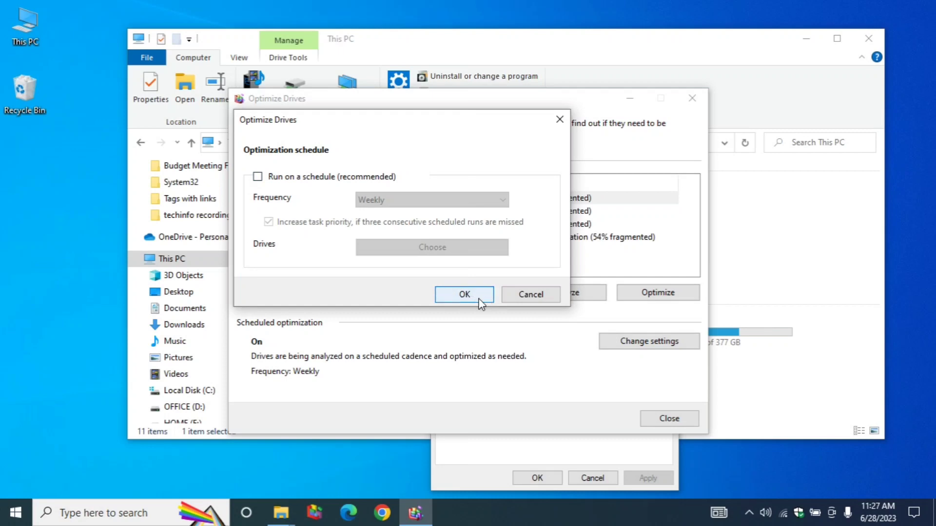
click(465, 295)
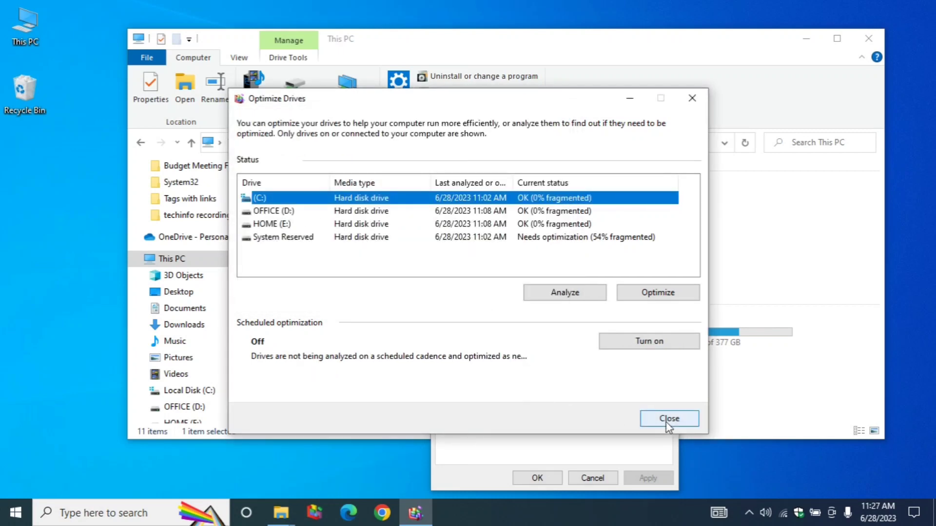
click(669, 419)
click(538, 478)
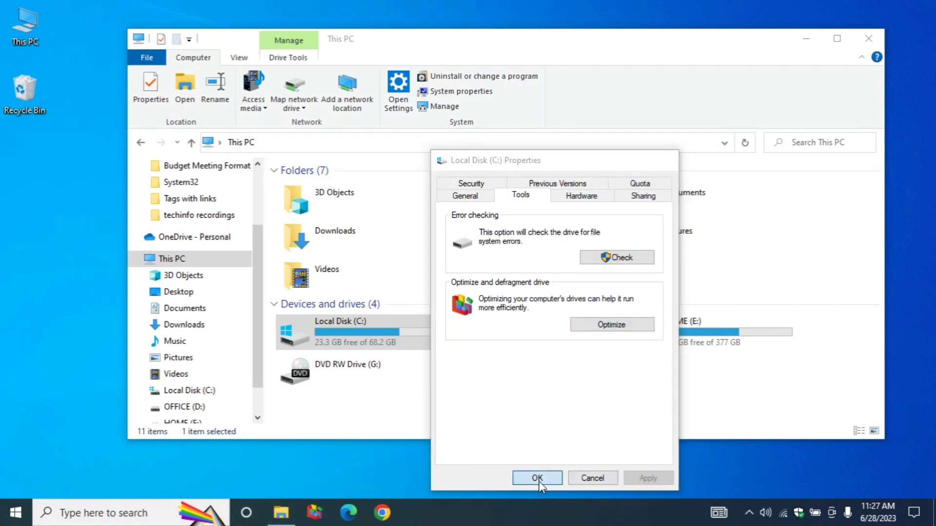
click(868, 38)
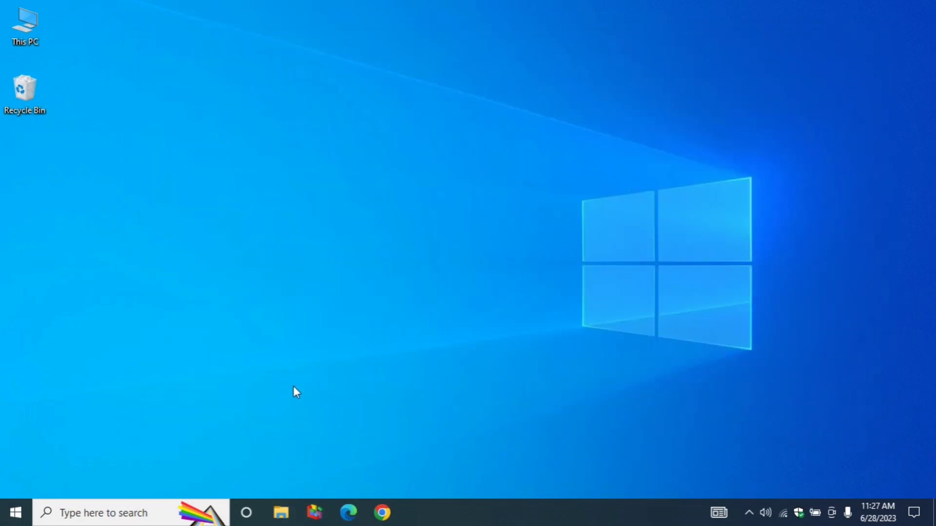
Run sysdm.cpl to open System Properties
key(super+r)
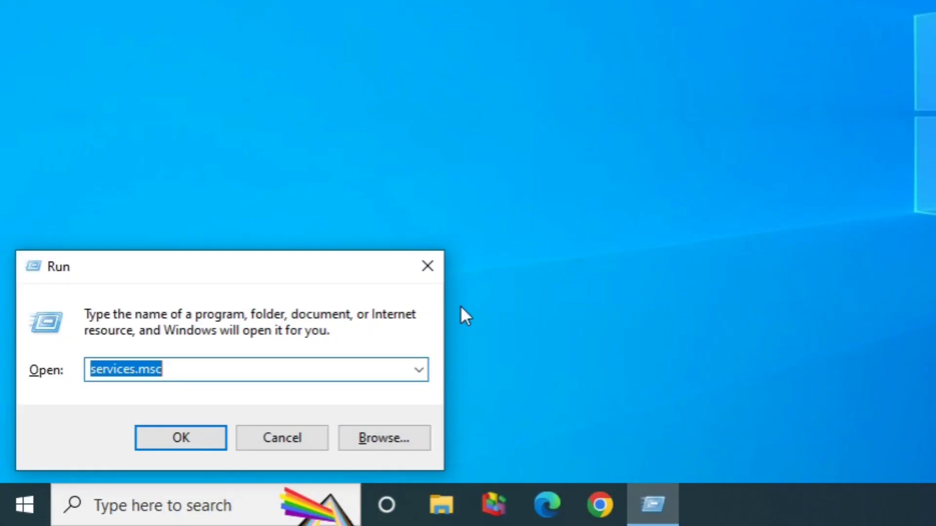
text(sysd)
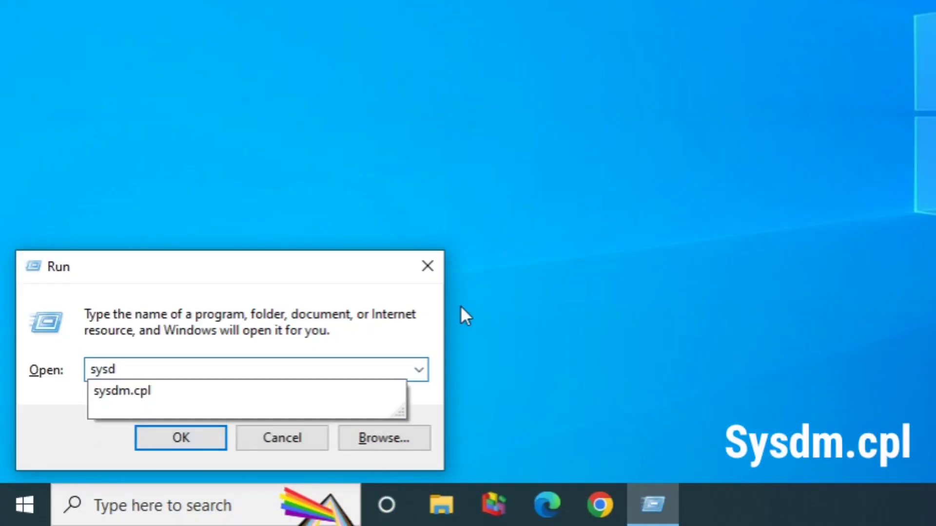
text(m.cpl)
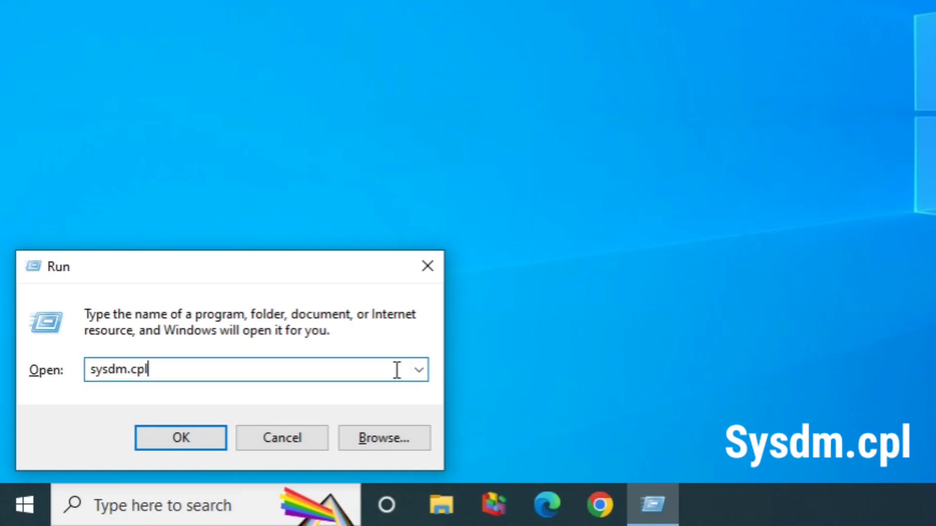
click(165, 439)
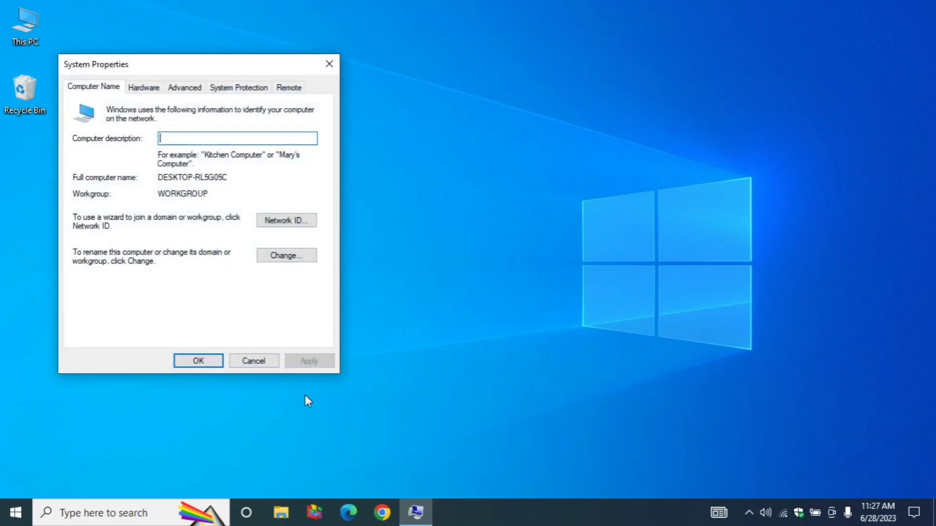
In the Performance Options visual effects, turn off control, window and taskbar animations, menu and ToolTip fade or slide, menu item fade-out, and shadows under windows
click(189, 92)
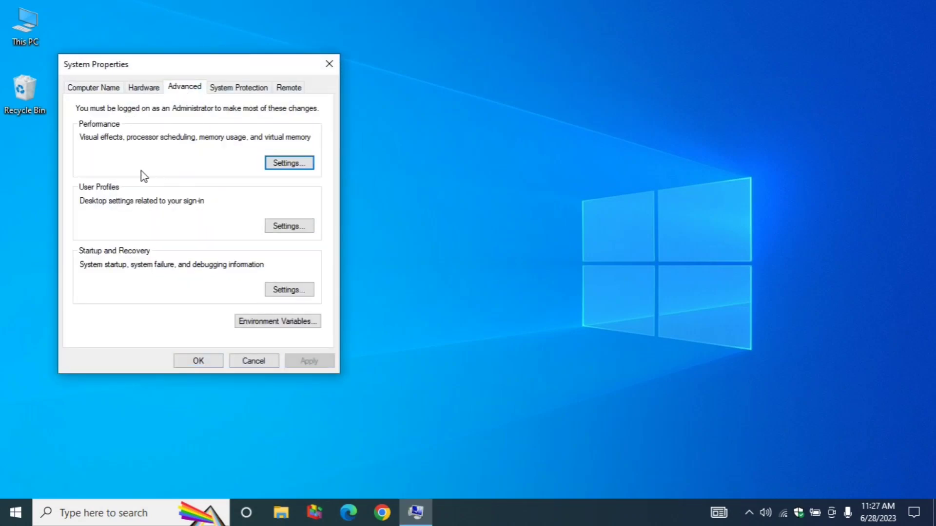
click(294, 163)
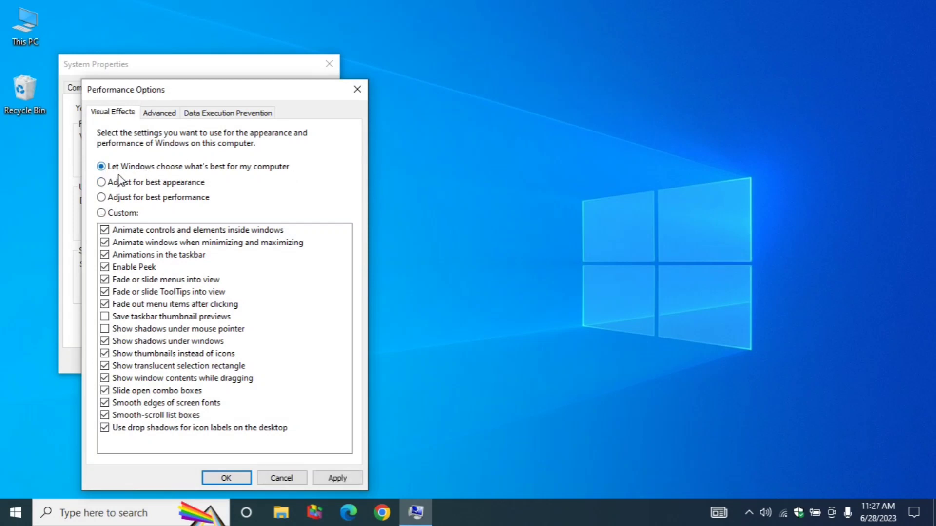
click(118, 230)
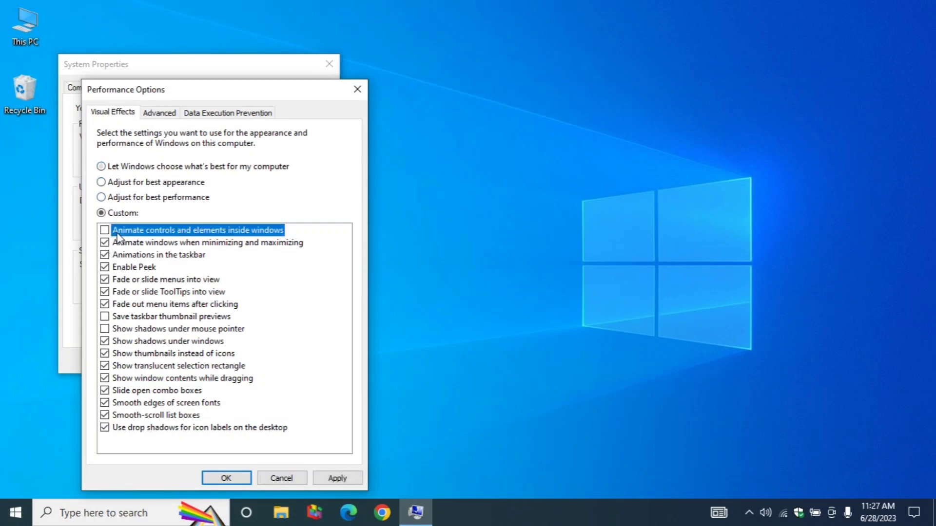
click(117, 243)
click(119, 255)
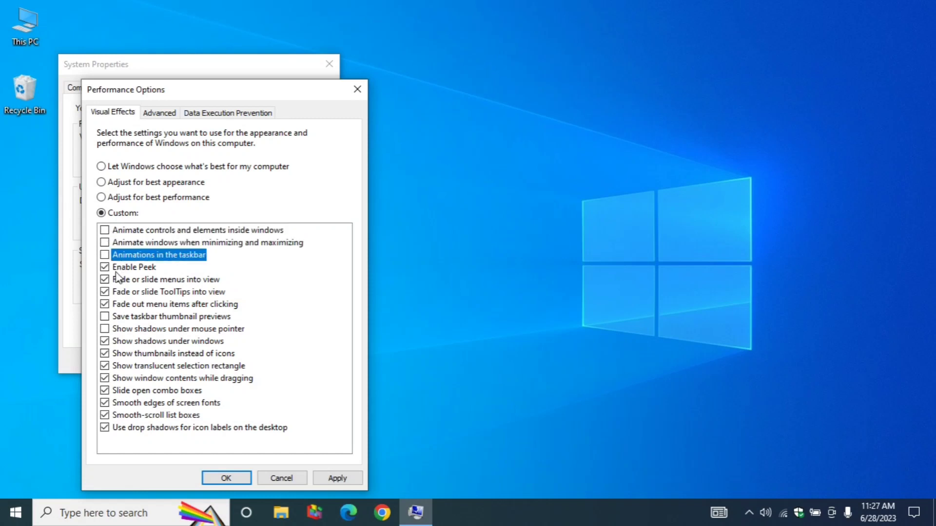
click(117, 281)
click(116, 292)
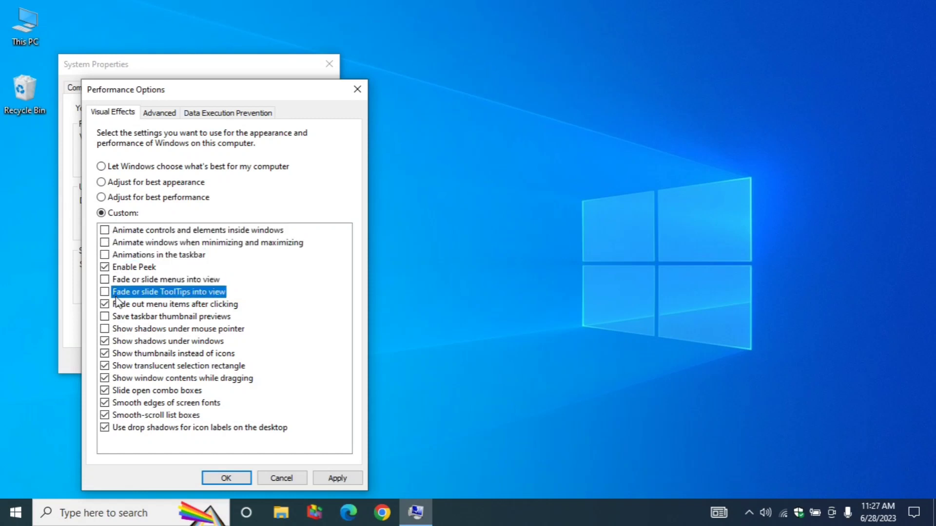
click(117, 304)
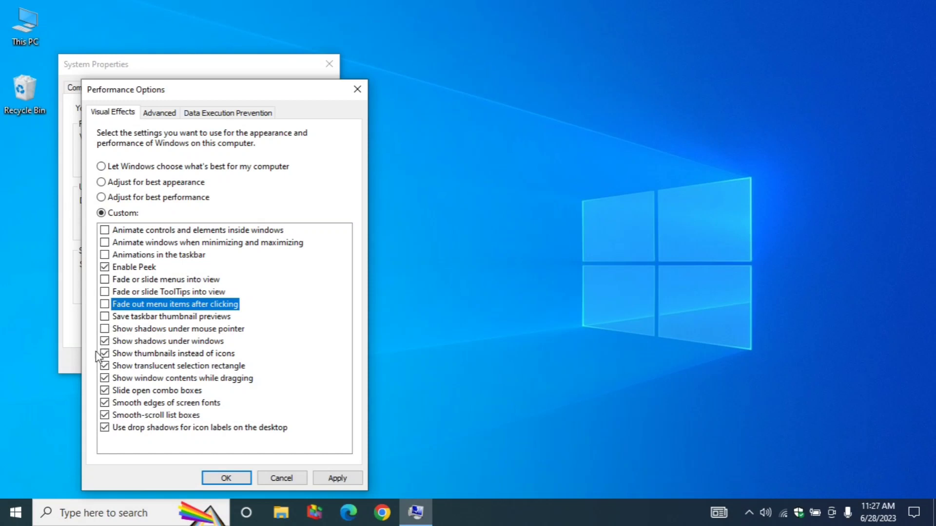
click(156, 343)
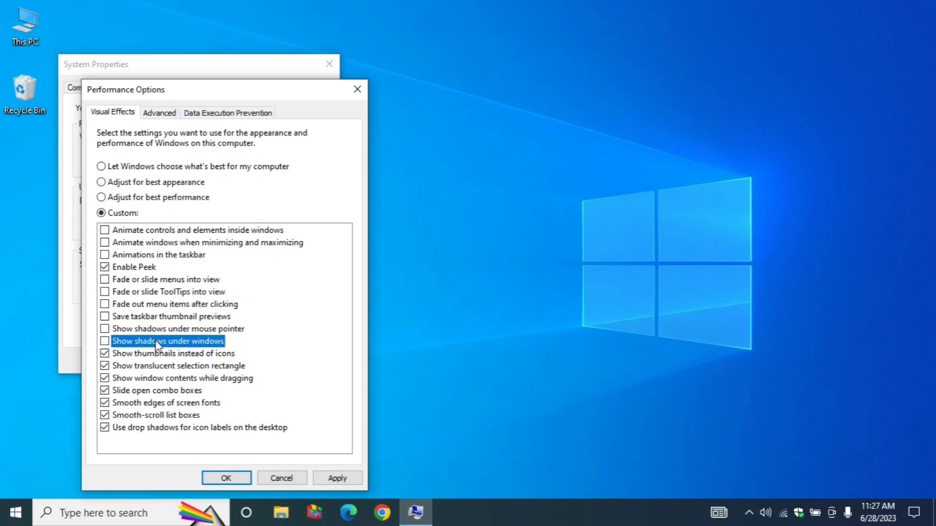
Set virtual memory to automatically manage the paging file size for all drives, then apply the performance options and close System Properties
click(159, 113)
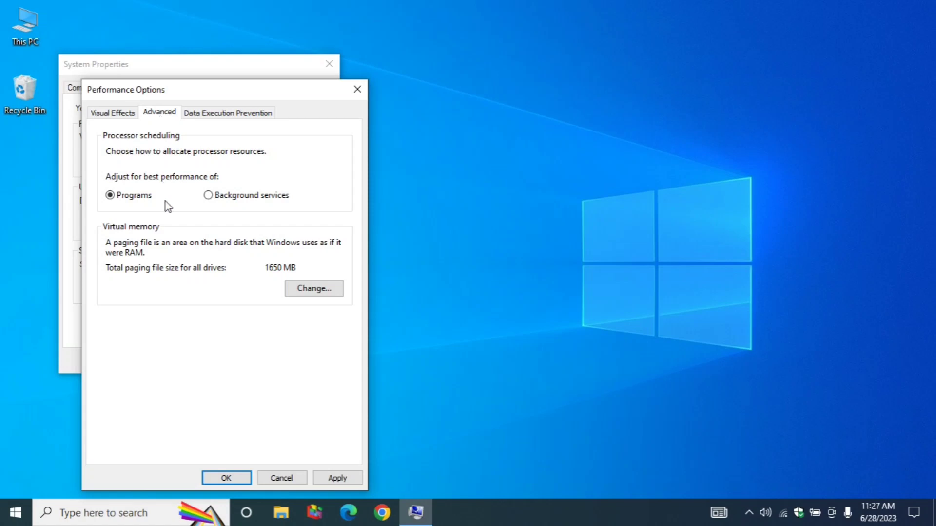
click(306, 291)
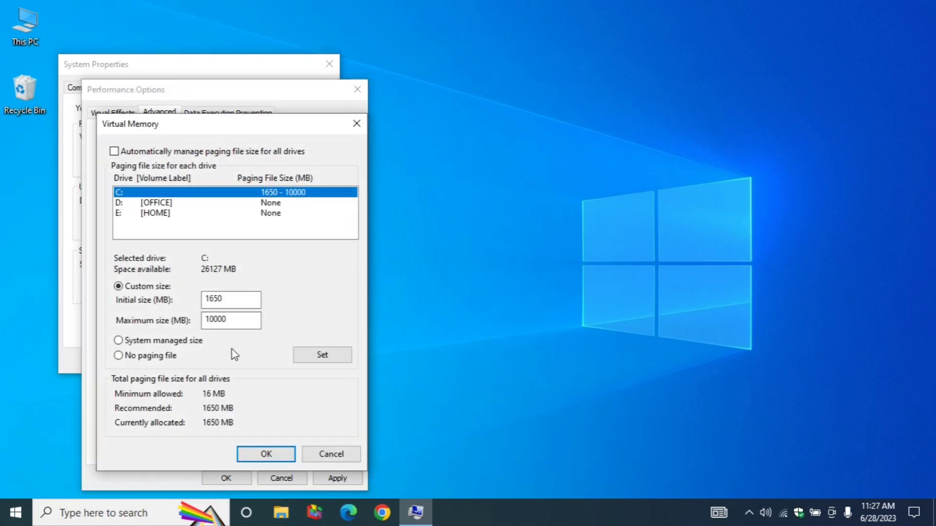
click(114, 151)
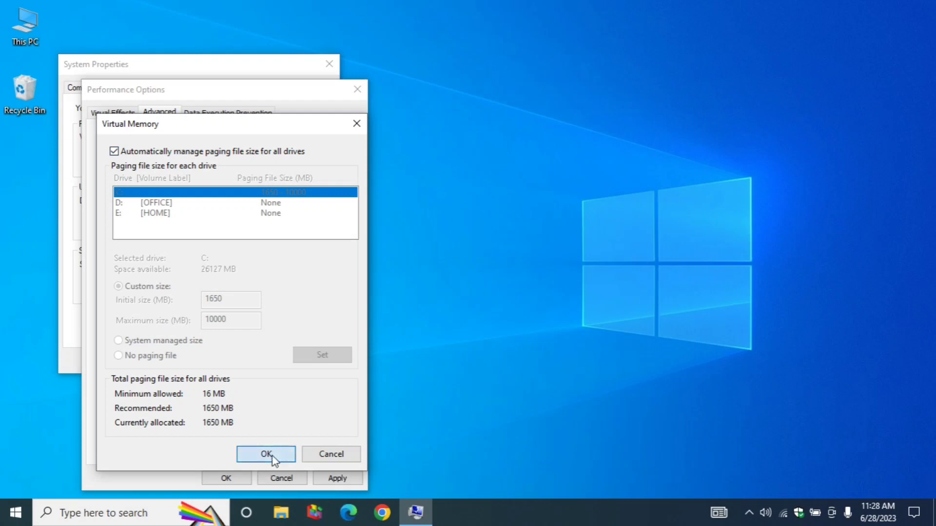
click(255, 452)
click(334, 477)
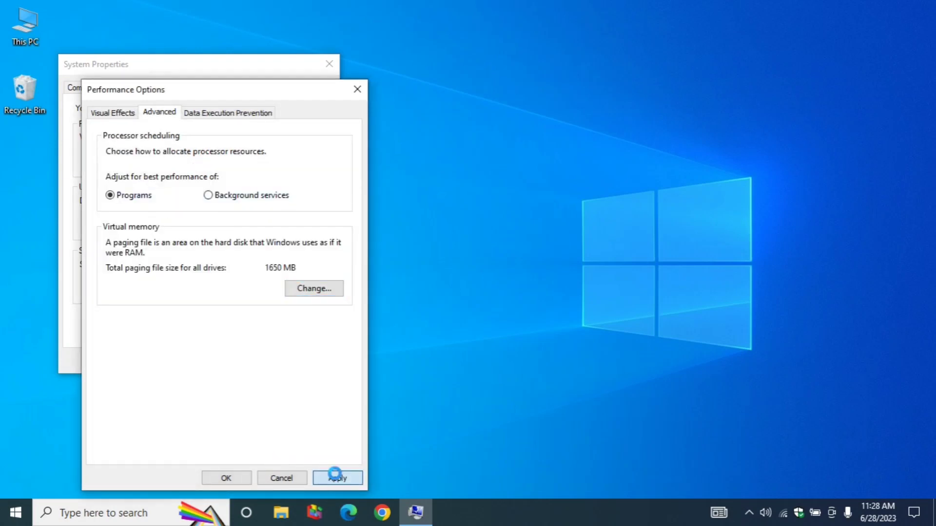
click(227, 478)
click(194, 362)
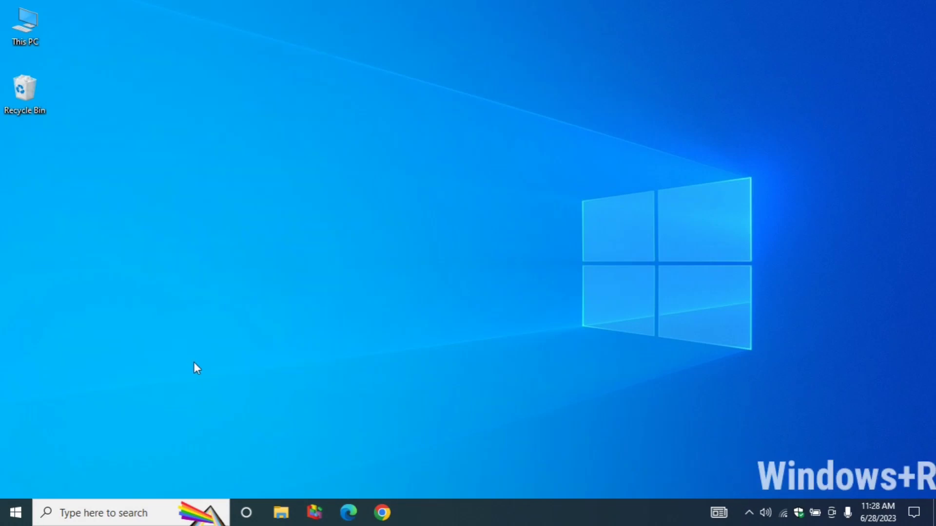
Run %temp% to open the user's Temp folder and maximize its window
key(super+r)
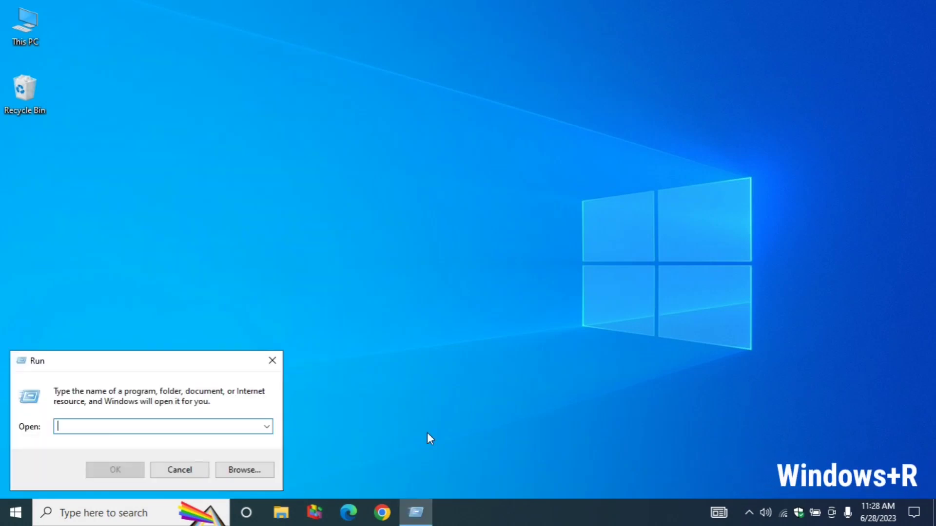
text(%temp%)
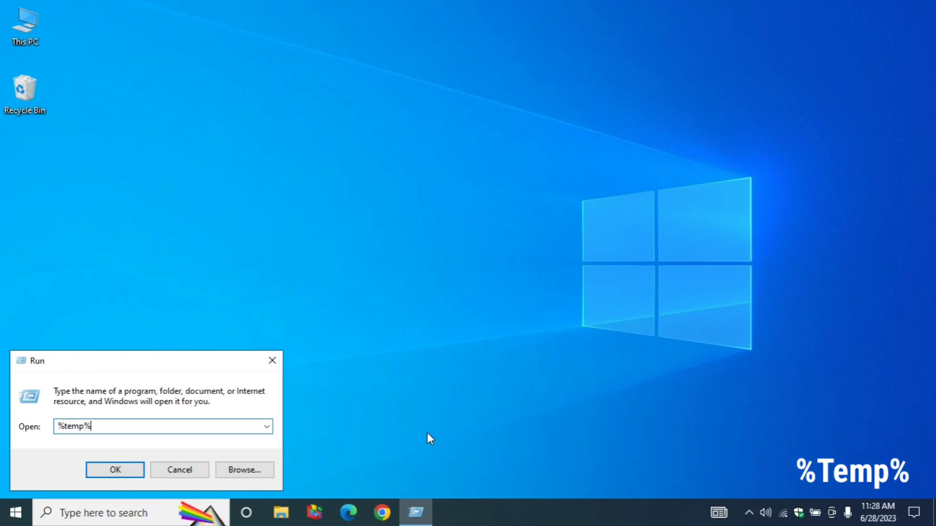
key(Return)
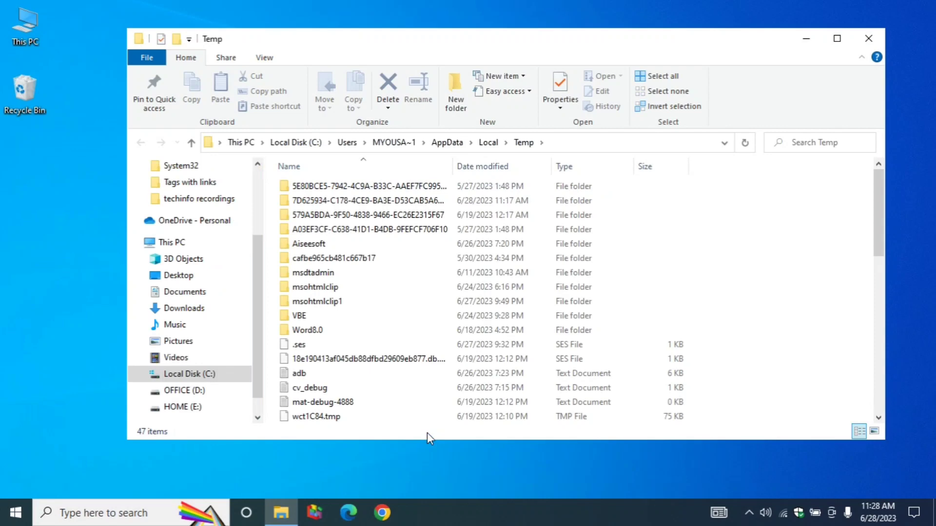
double_click(572, 46)
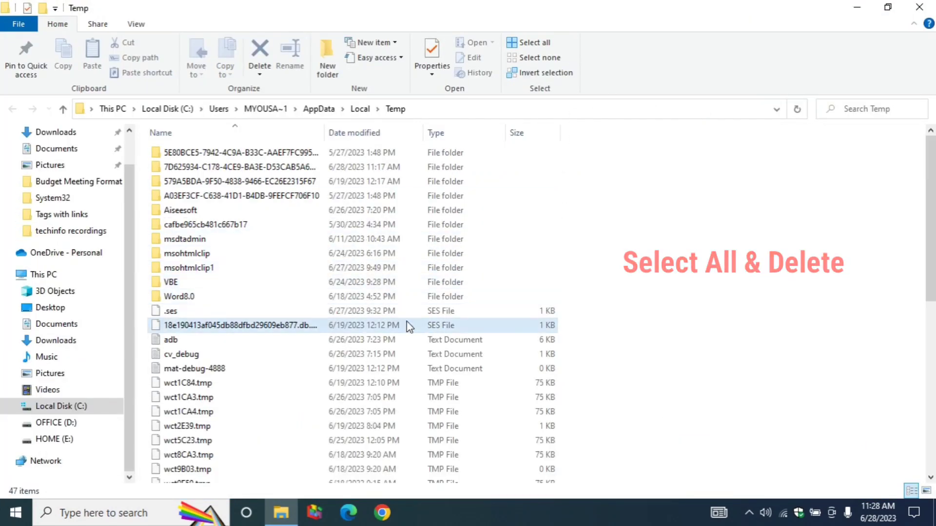
Delete all items in the Temp folder, granting administrator permission and skipping the folder in use, then close the window
key(ctrl+a)
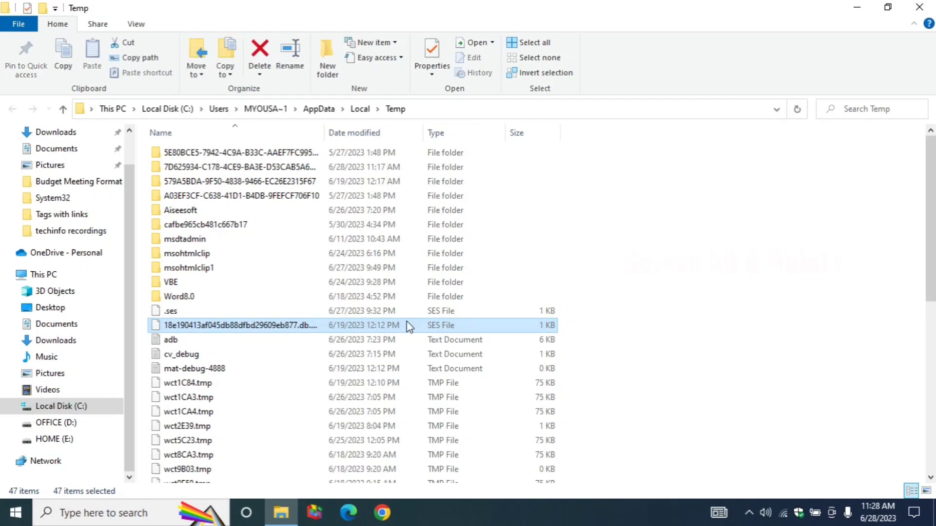
right_click(422, 250)
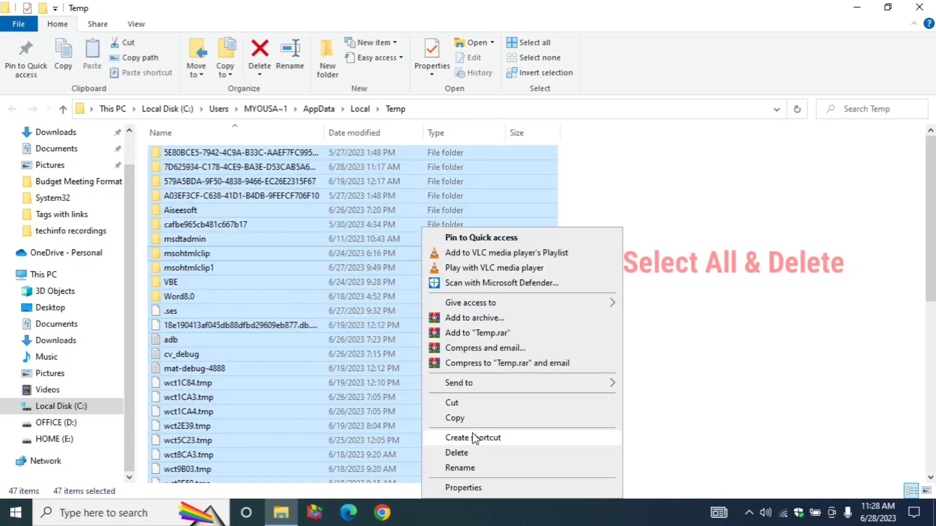
click(603, 458)
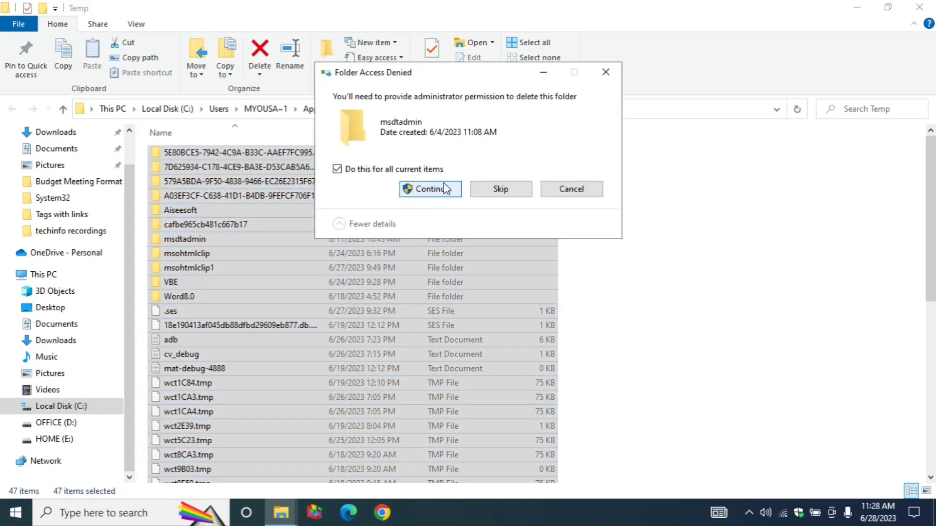
click(441, 190)
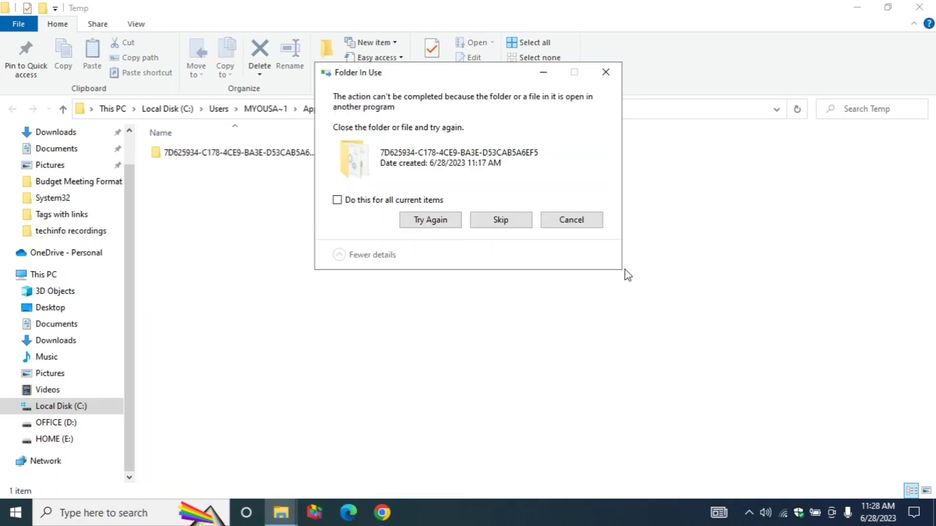
click(433, 202)
click(517, 227)
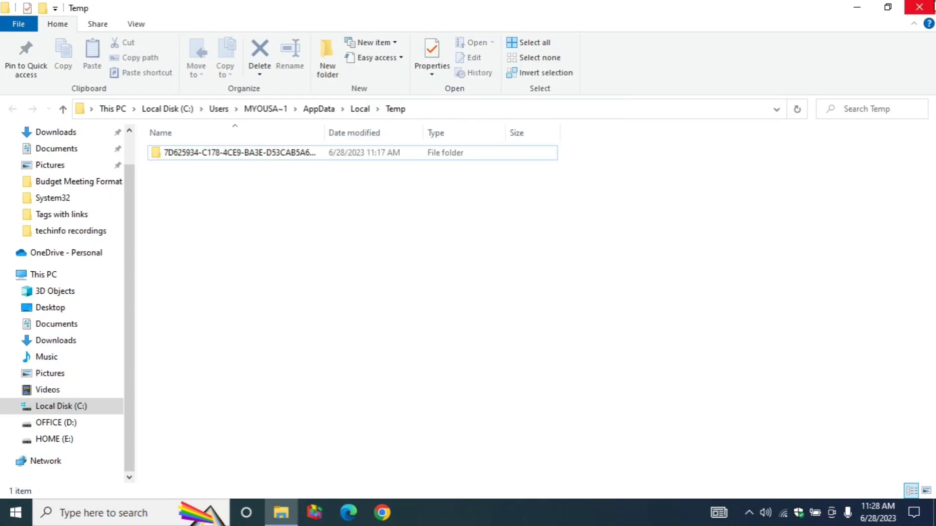
click(920, 7)
Empty the Recycle Bin, confirming permanent deletion and granting administrator permission for all current items
right_click(28, 98)
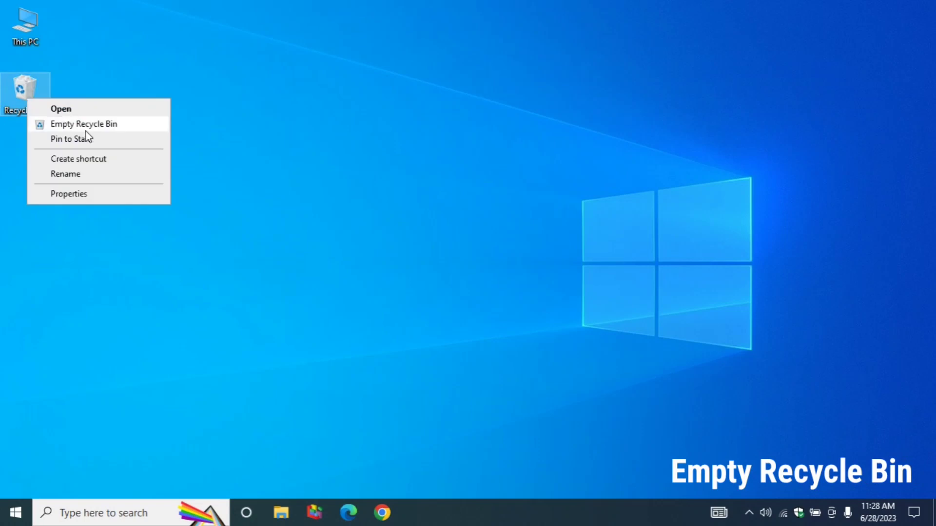
click(86, 123)
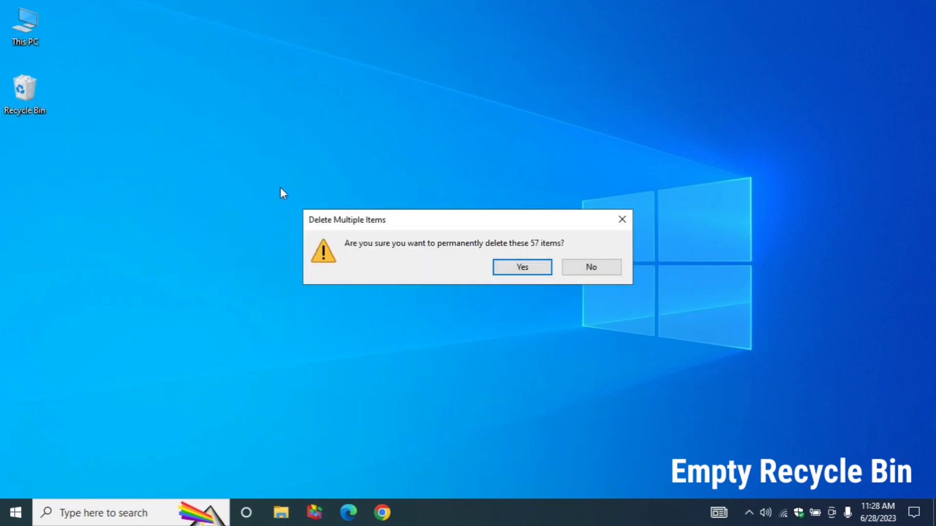
click(526, 269)
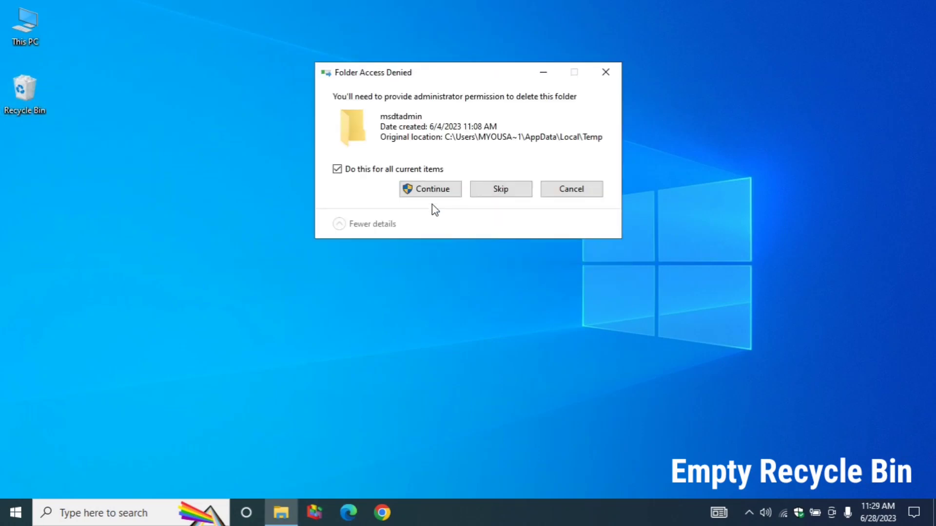
click(432, 190)
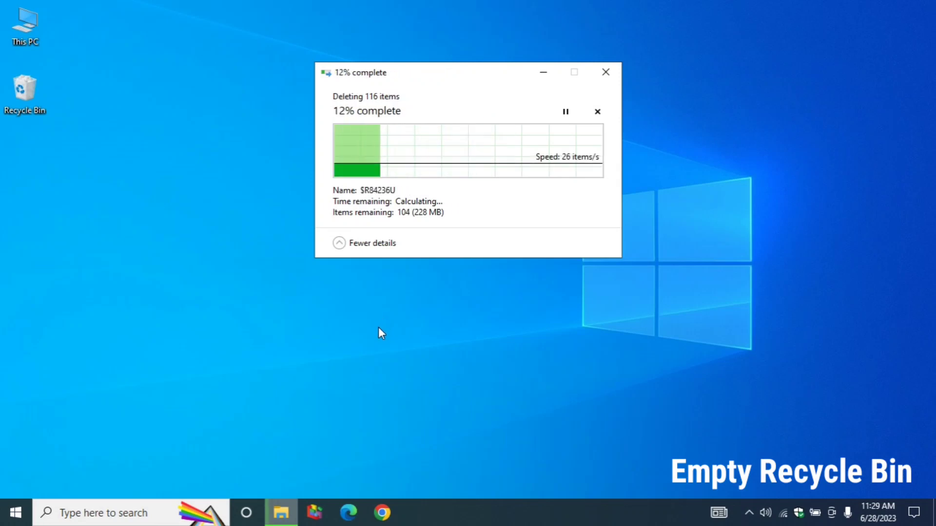